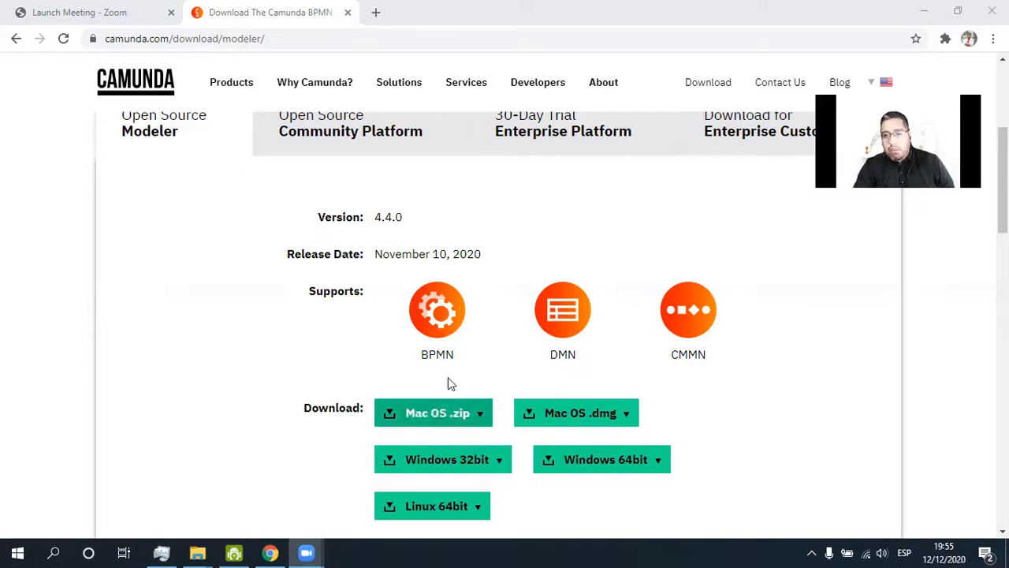
Step: Scroll the Camunda Modeler 4.4.0 download page to the Windows 64bit option, then go to File Explorer
scroll(691, 295, down, 2)
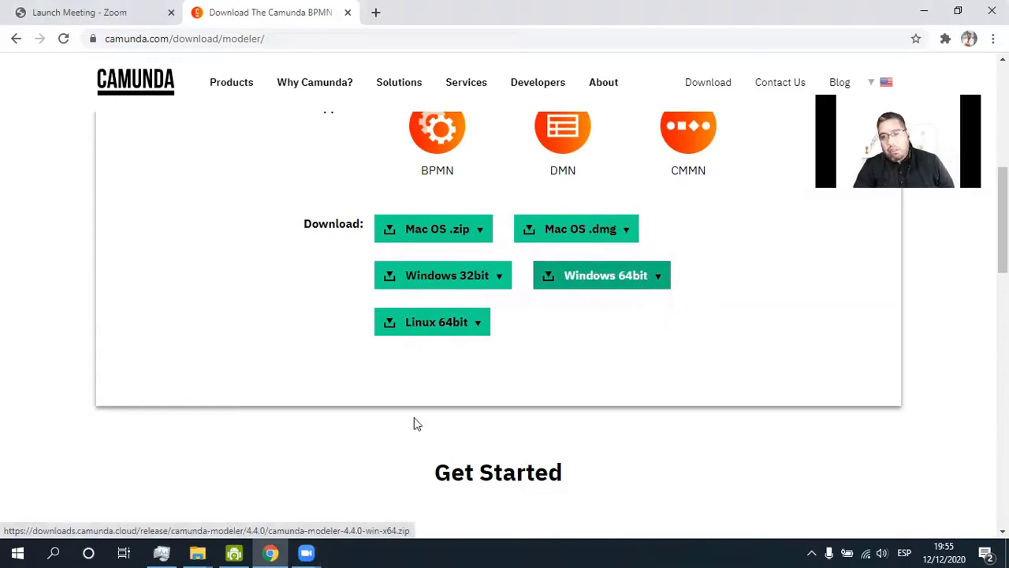
key(alt+Tab)
key(alt+Tab)
key(alt+Tab)
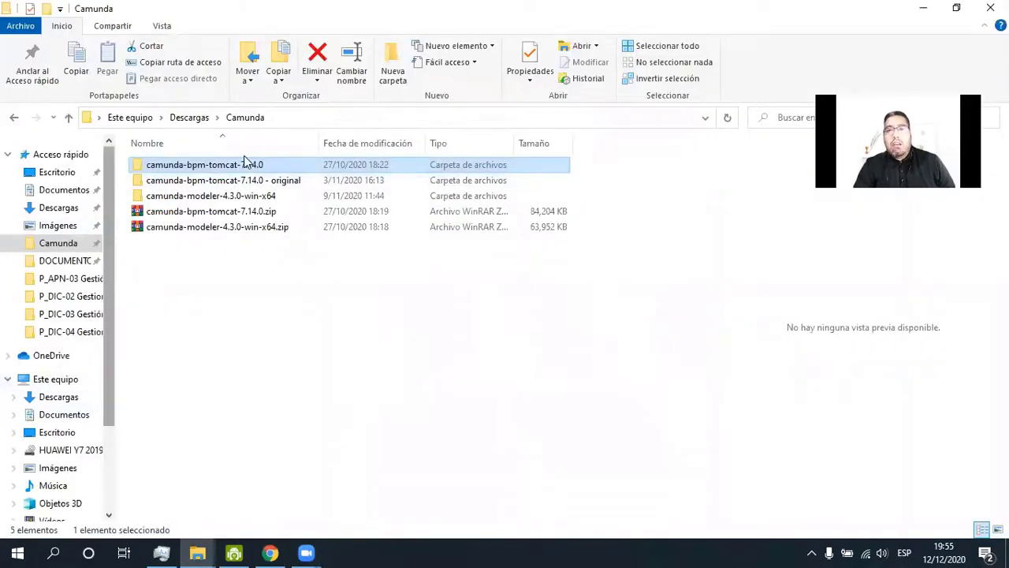
Step: Launch Camunda Modeler.exe from the camunda-modeler-4.3.0-win-x64 folder and create a new BPMN diagram
click(223, 197)
double_click(223, 197)
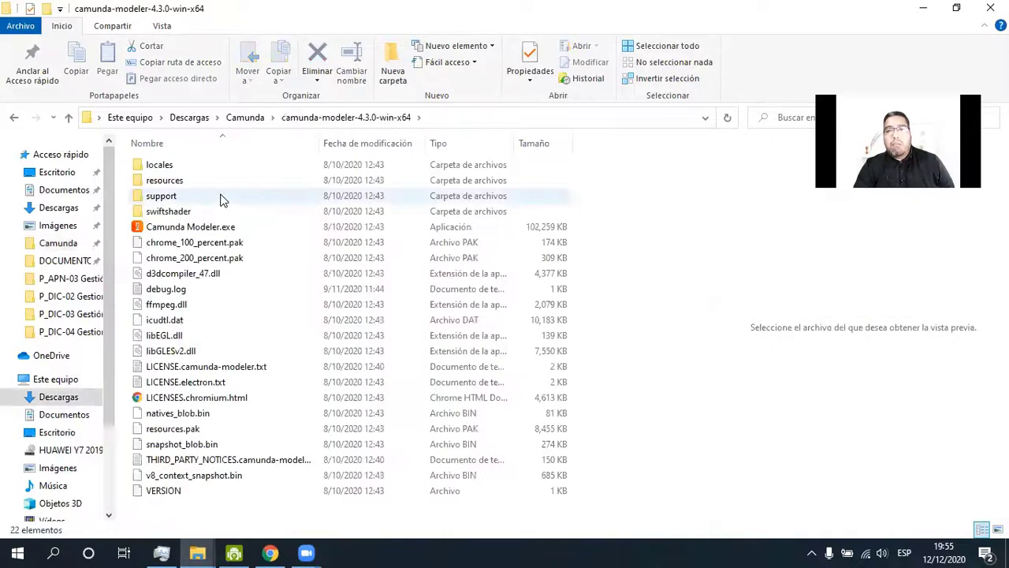
double_click(150, 227)
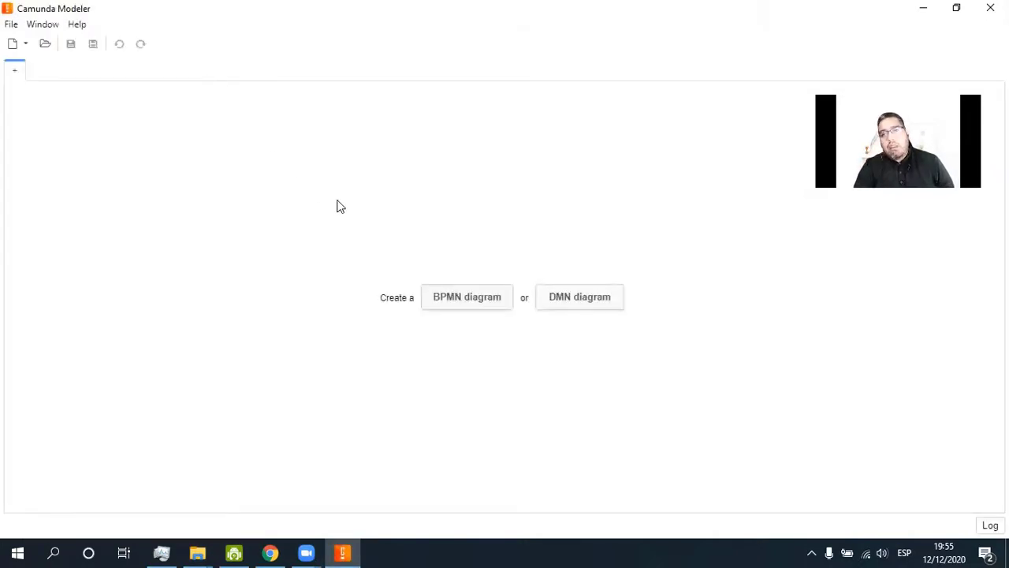
click(451, 302)
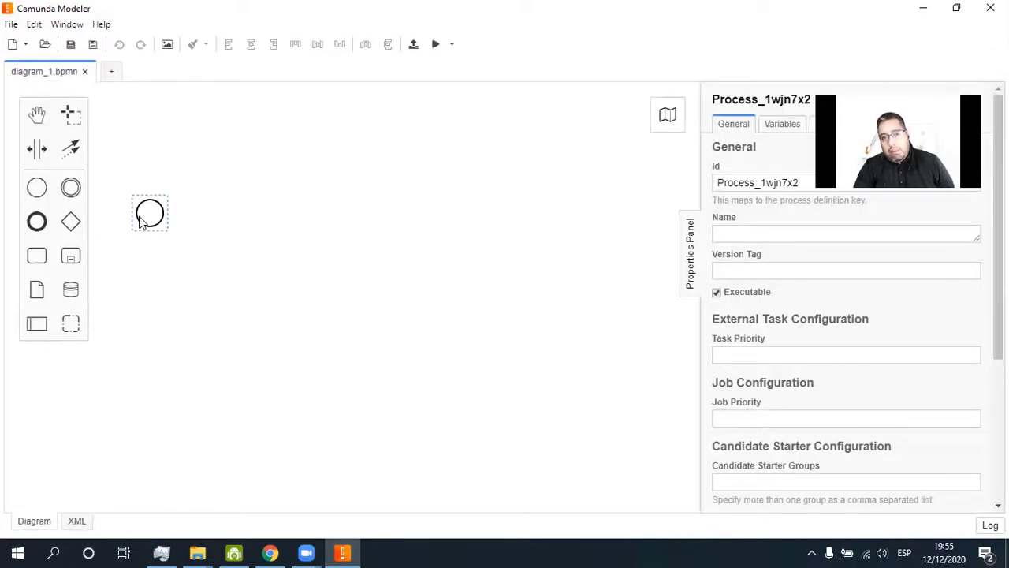
Step: Append a task labelled 'do a model in camunda modeler' after the start event
click(143, 218)
click(213, 205)
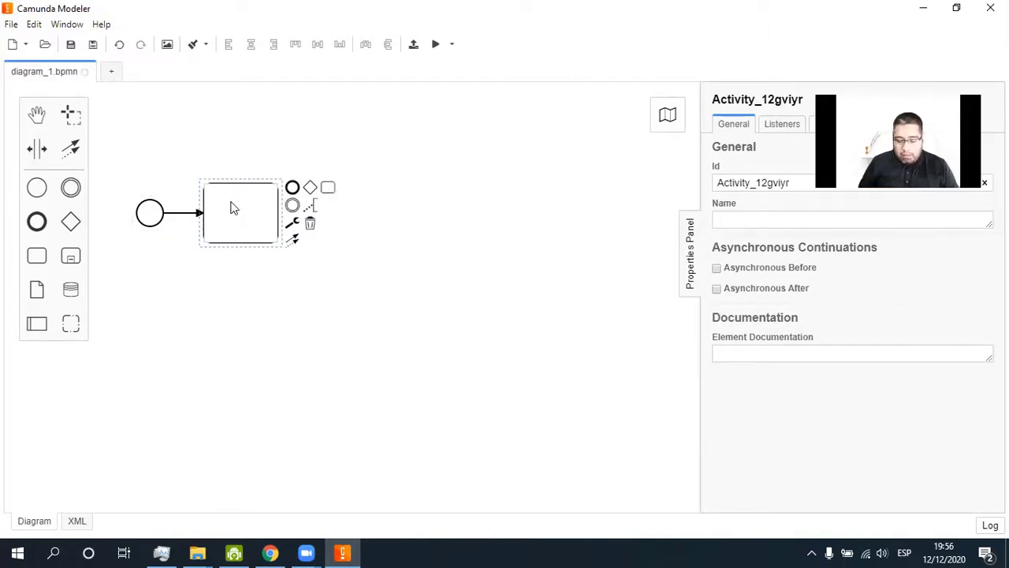
text(do a mo)
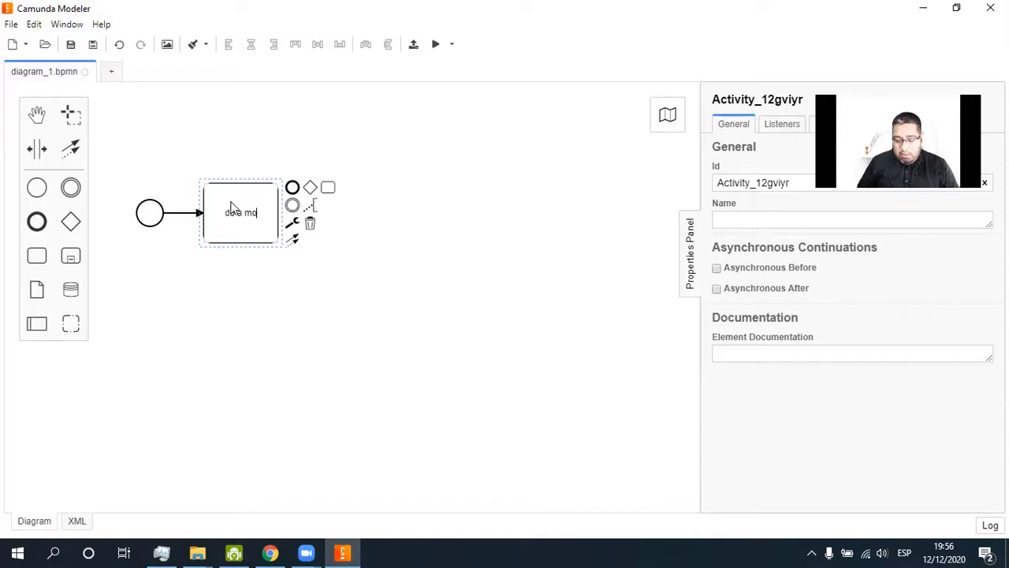
text(del in camund)
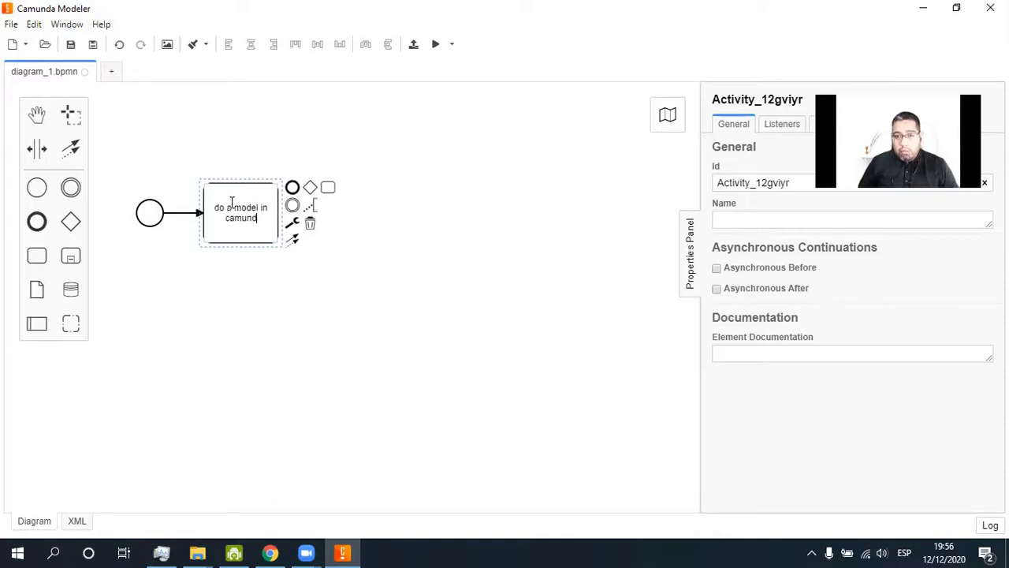
text(a modeler)
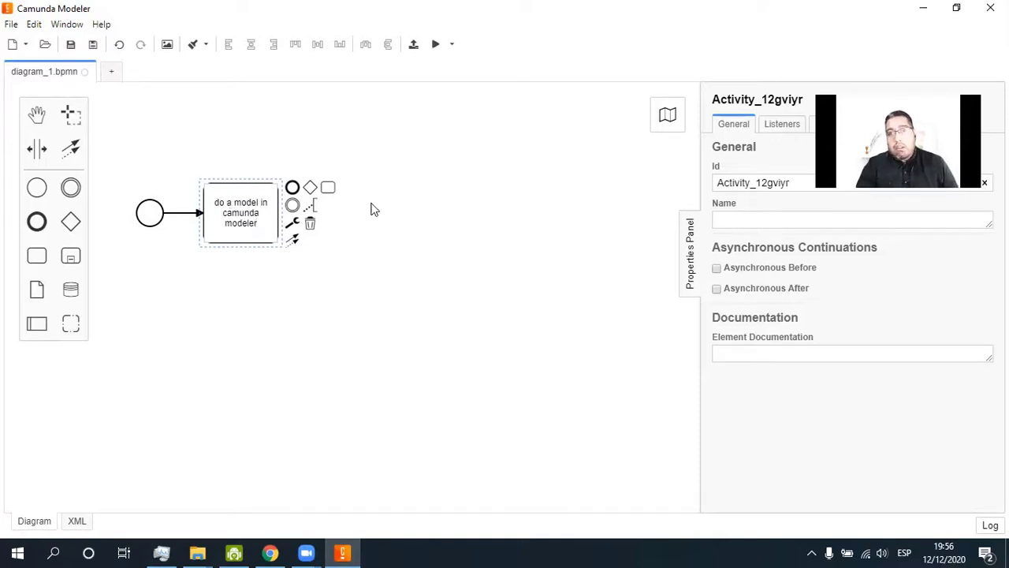
Step: Append a 'download a camunda server simple' task, followed by an empty task
click(329, 188)
text(don)
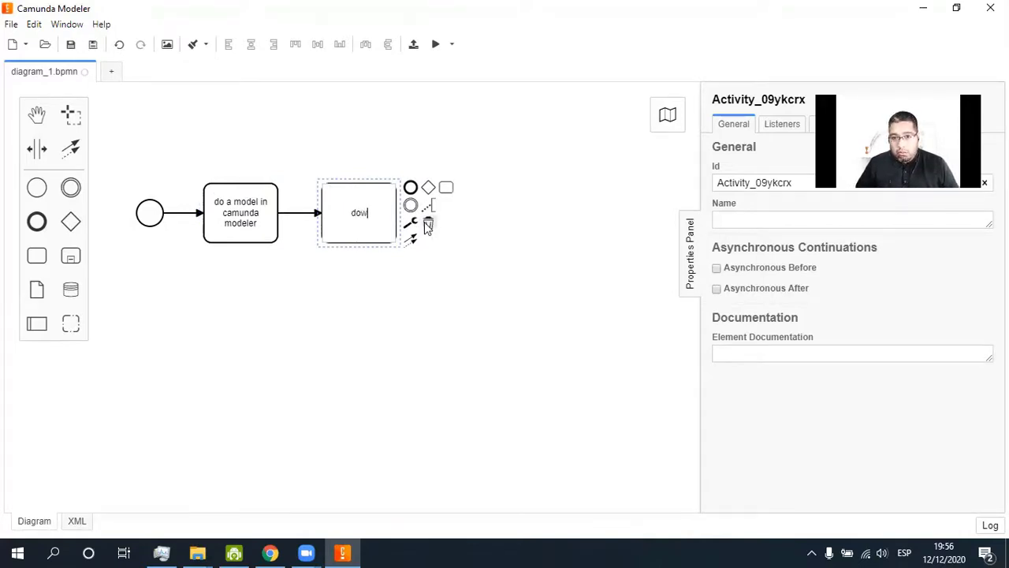
text(wnload a)
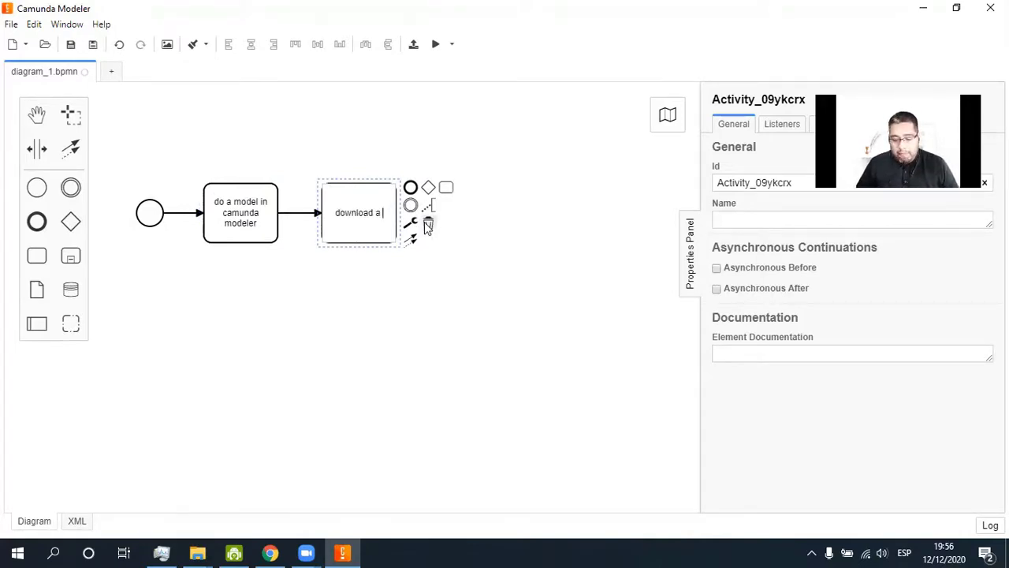
text( camunda server without)
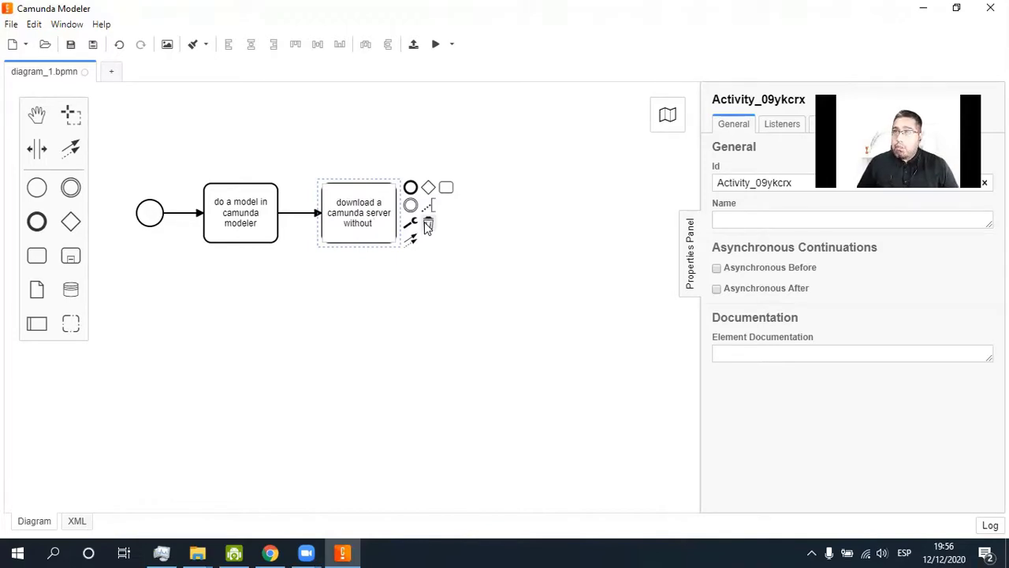
text(i)
key(BackSpace)
key(BackSpace)
text(simpo)
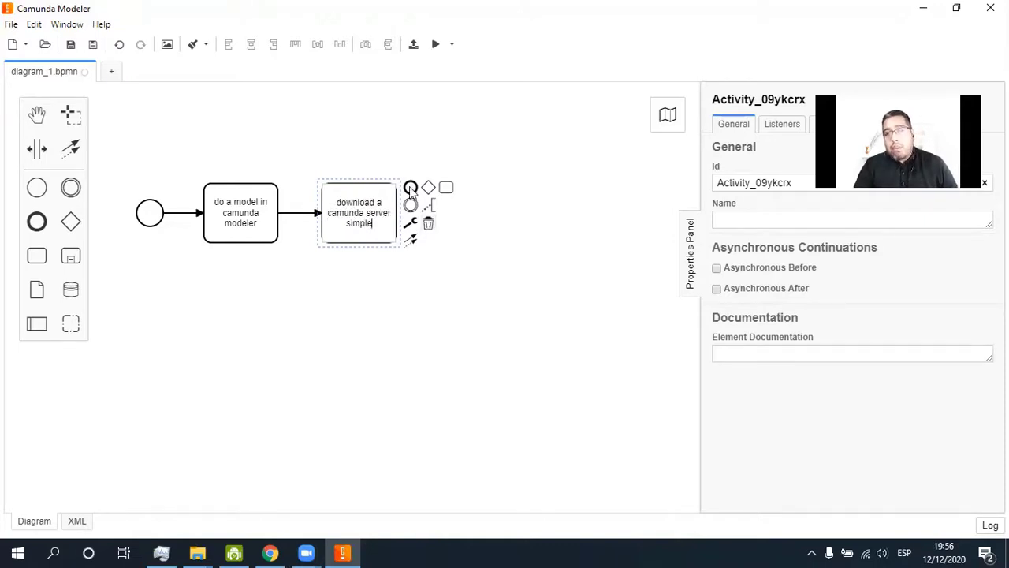
click(446, 188)
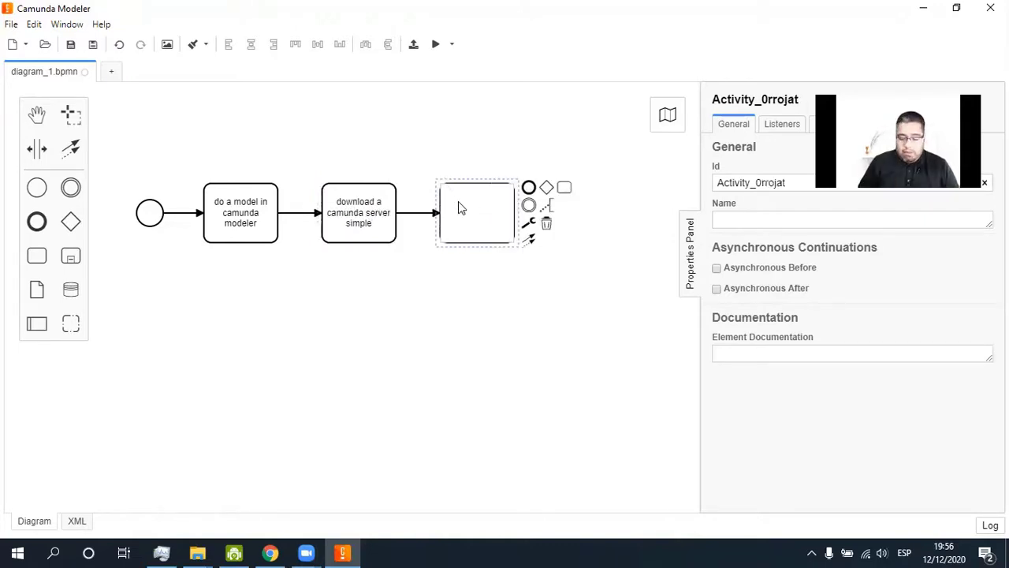
Step: Label the third task 'put in on the camunda server'
text(run camunda)
key(BackSpace)
key(BackSpace)
key(BackSpace)
key(BackSpace)
key(BackSpace)
key(BackSpace)
key(BackSpace)
key(BackSpace)
key(BackSpace)
key(BackSpace)
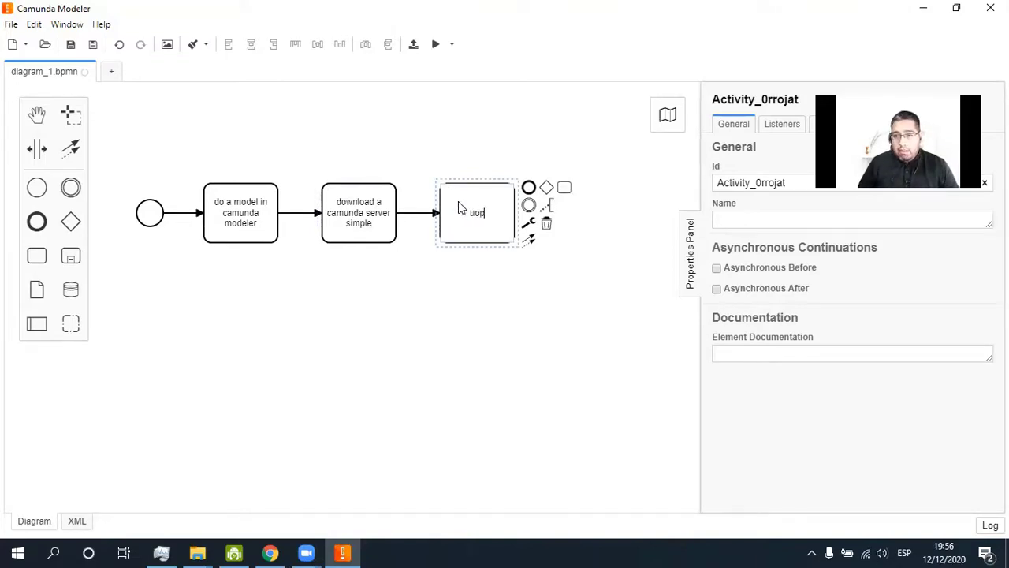
text(put in)
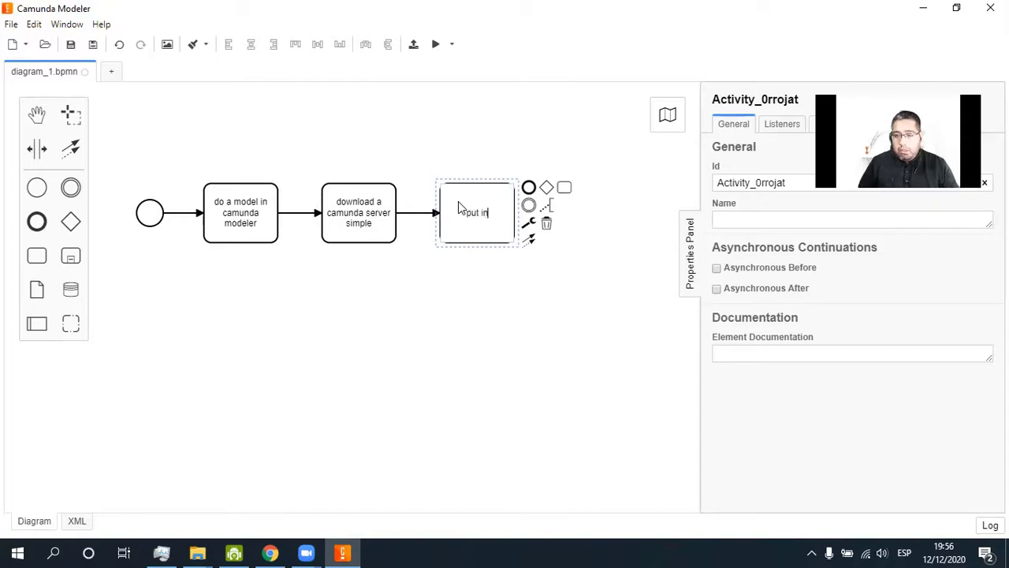
text( on the)
text( camu)
key(BackSpace)
key(BackSpace)
key(BackSpace)
key(BackSpace)
key(BackSpace)
key(BackSpace)
text(a)
key(BackSpace)
text(e cami)
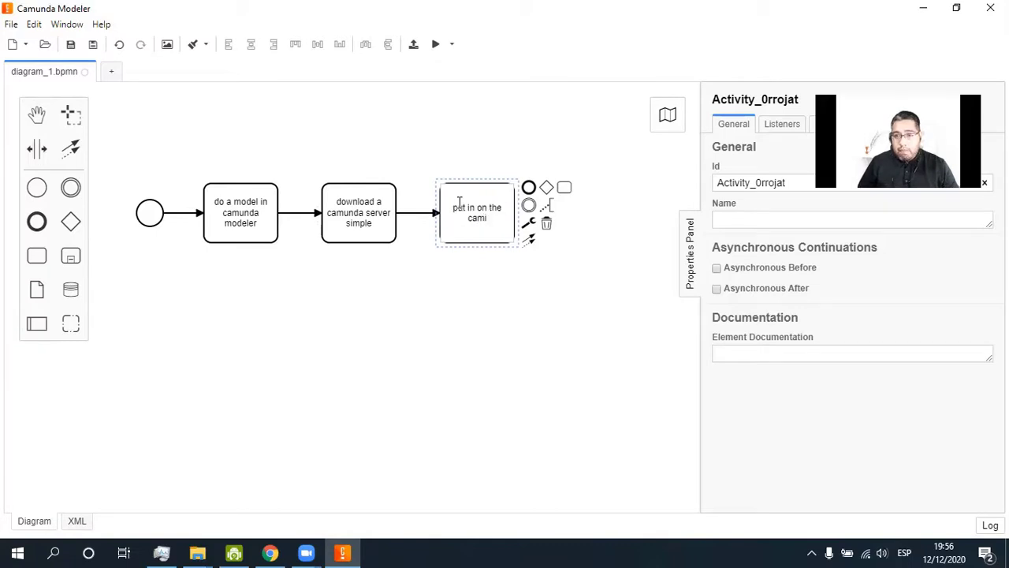
key(BackSpace)
text(unda server)
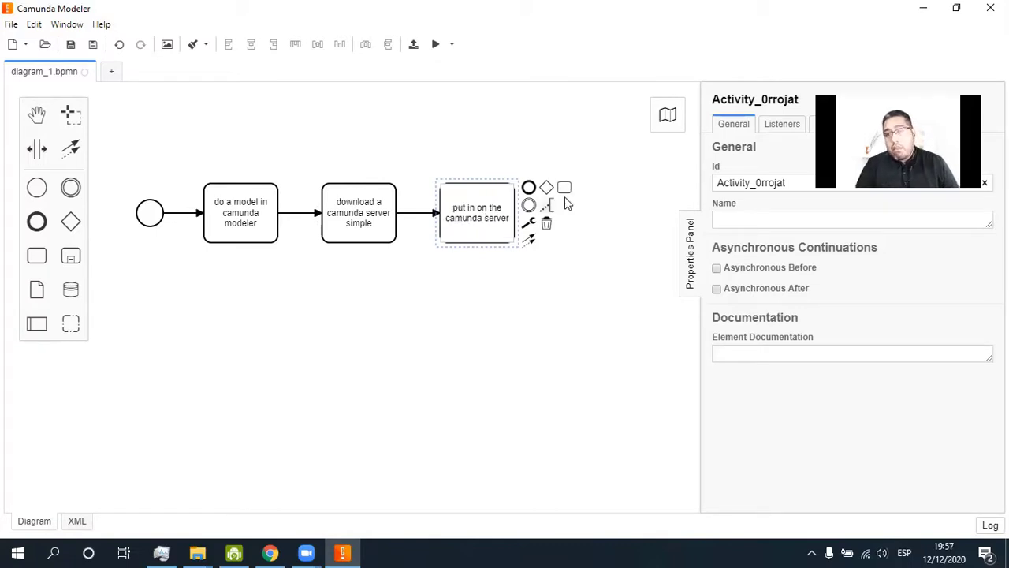
Step: Append 'upload your model in camunda server' and 'run the model in camunda server' tasks, then an end event
click(565, 189)
text(upload your model )
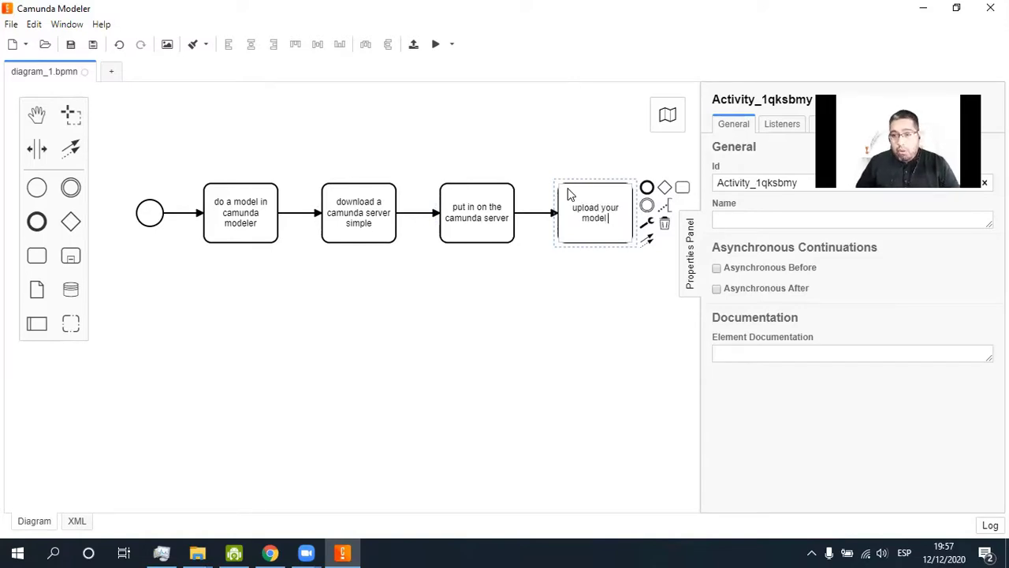
text(in camunda sewrver)
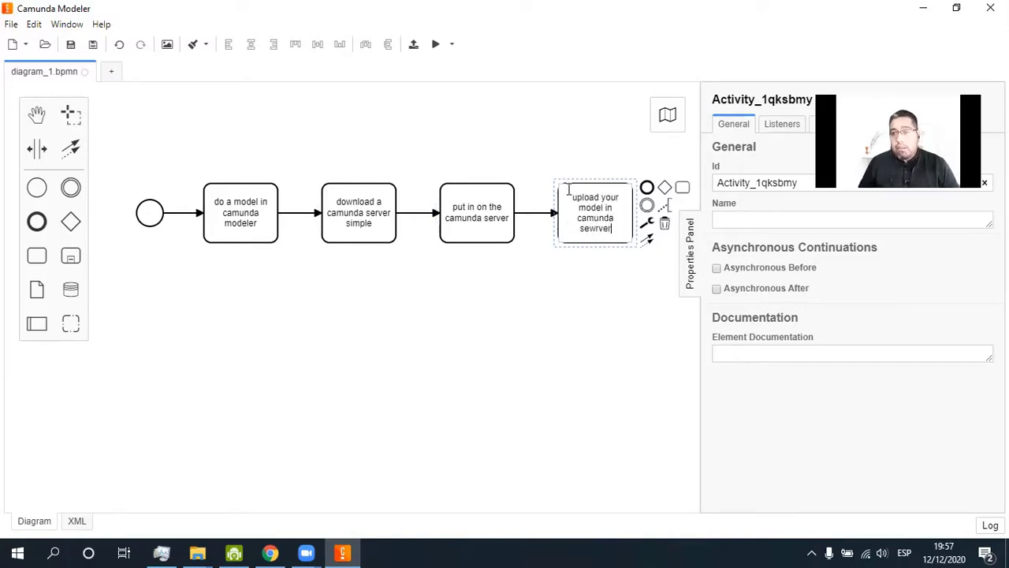
click(682, 188)
text(run the m)
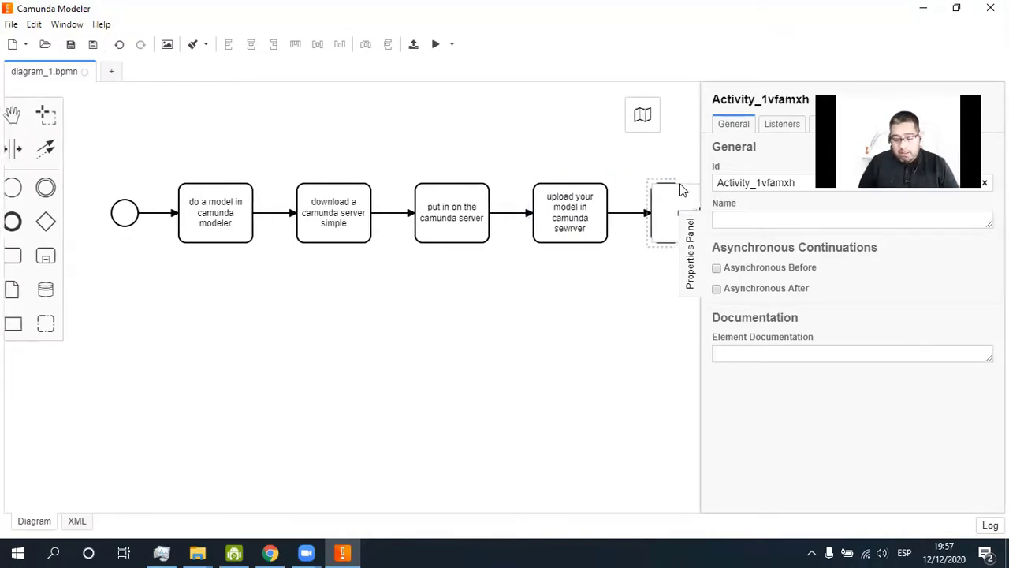
text(odel in ca)
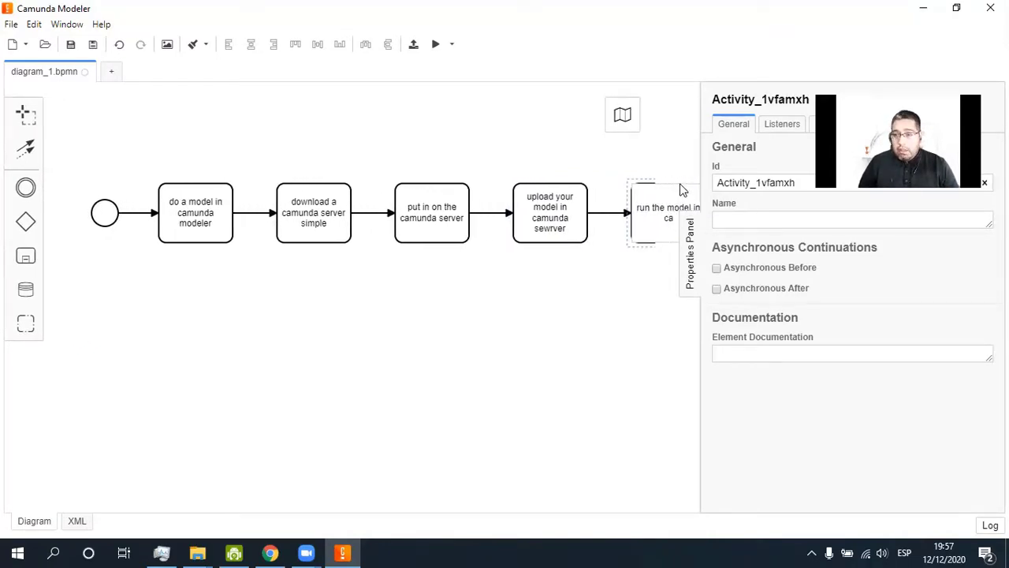
text(munda s)
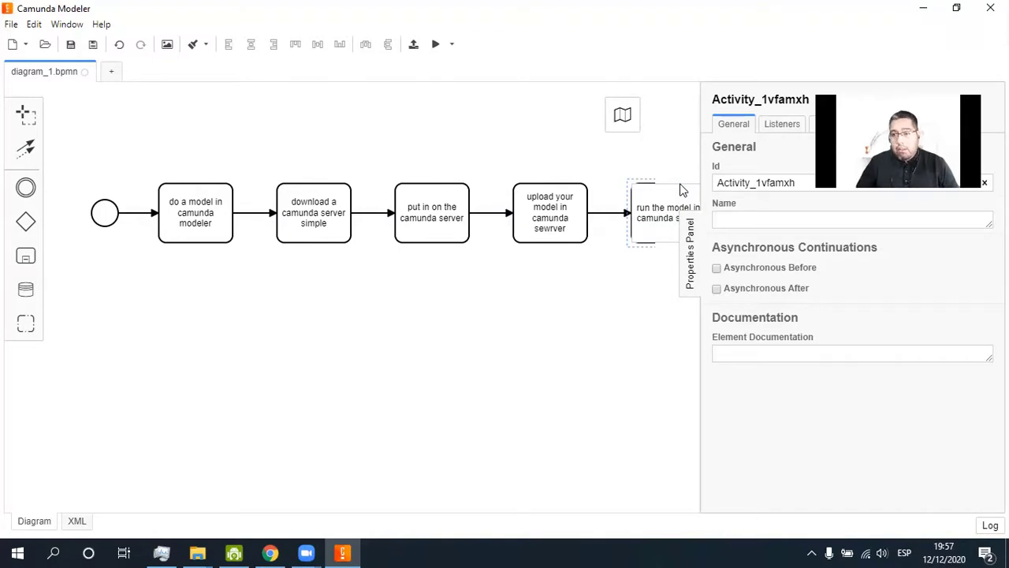
text(erver)
key(Return)
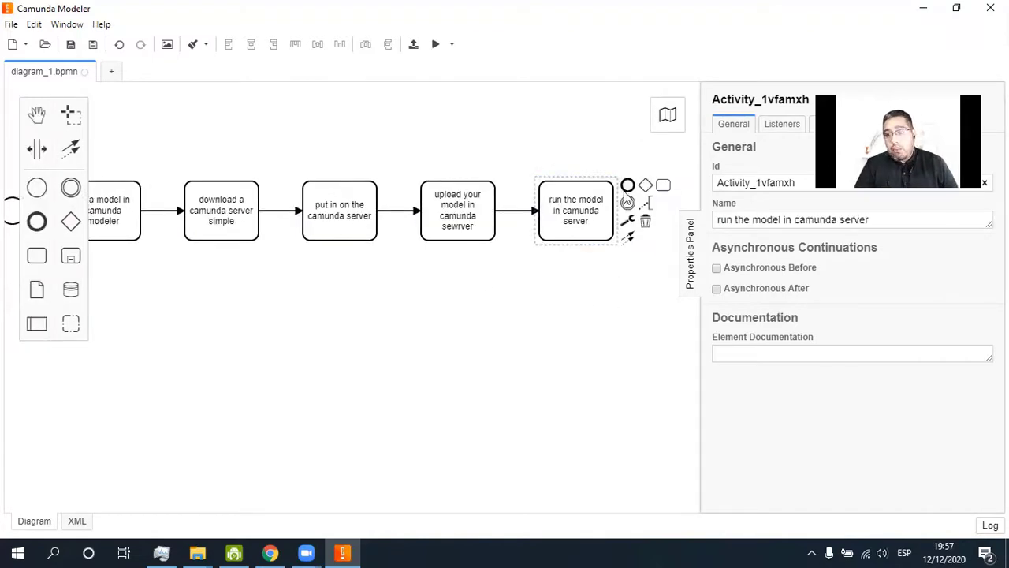
click(628, 187)
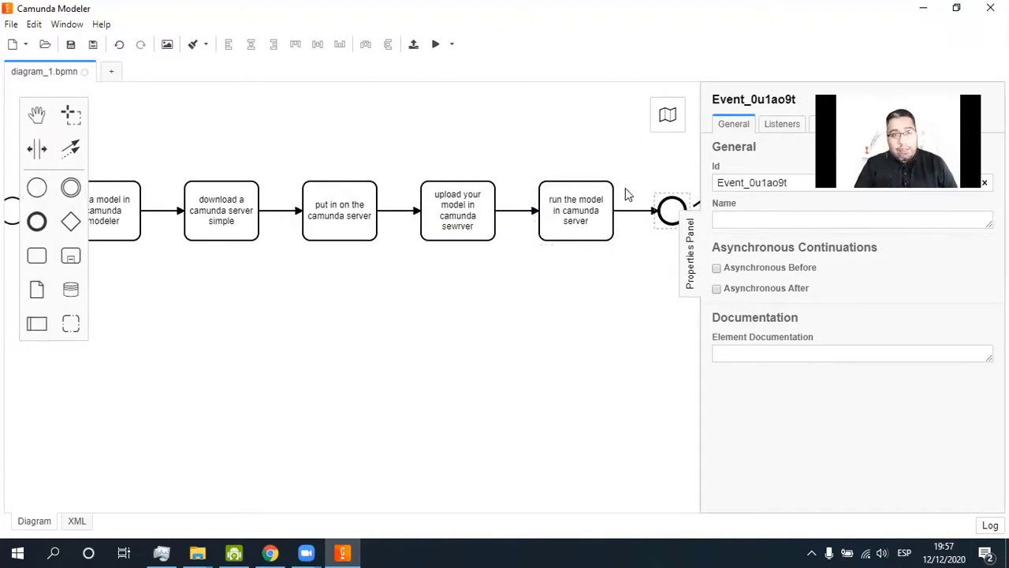
click(419, 282)
drag(418, 282, 539, 275)
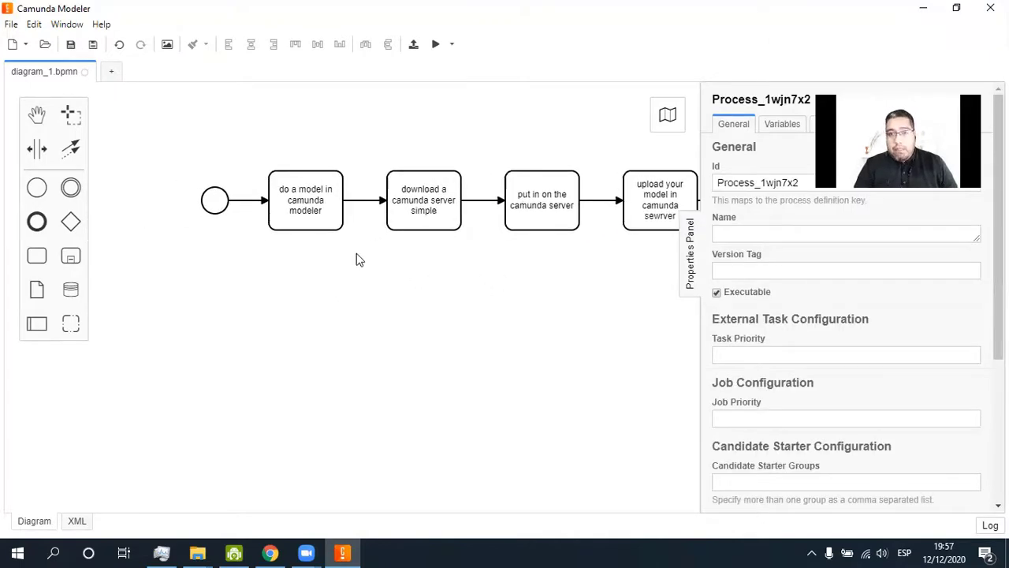
Step: Change the 'do a model' and 'download a camunda server' tasks to User Tasks
click(325, 217)
click(356, 210)
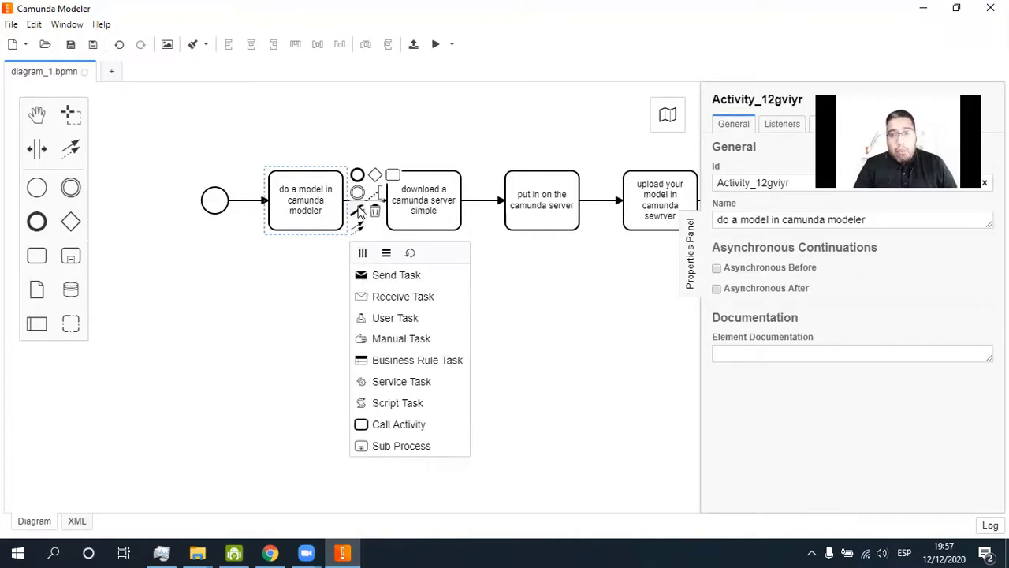
click(364, 317)
click(432, 225)
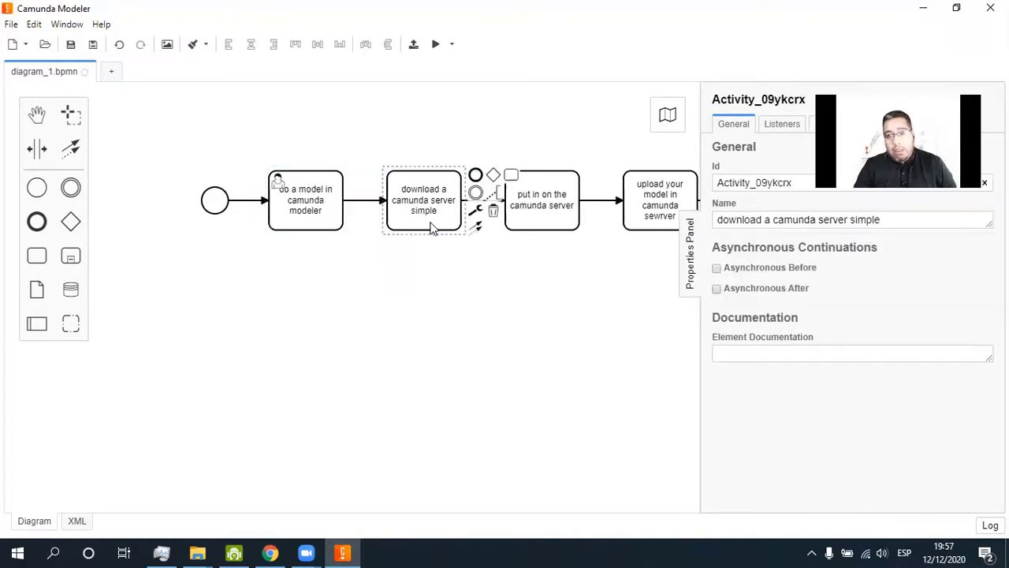
click(476, 211)
click(509, 317)
Step: Change the 'put in on', 'upload your model' and 'run the model' tasks to User Tasks
click(544, 212)
drag(544, 211, 400, 197)
click(593, 212)
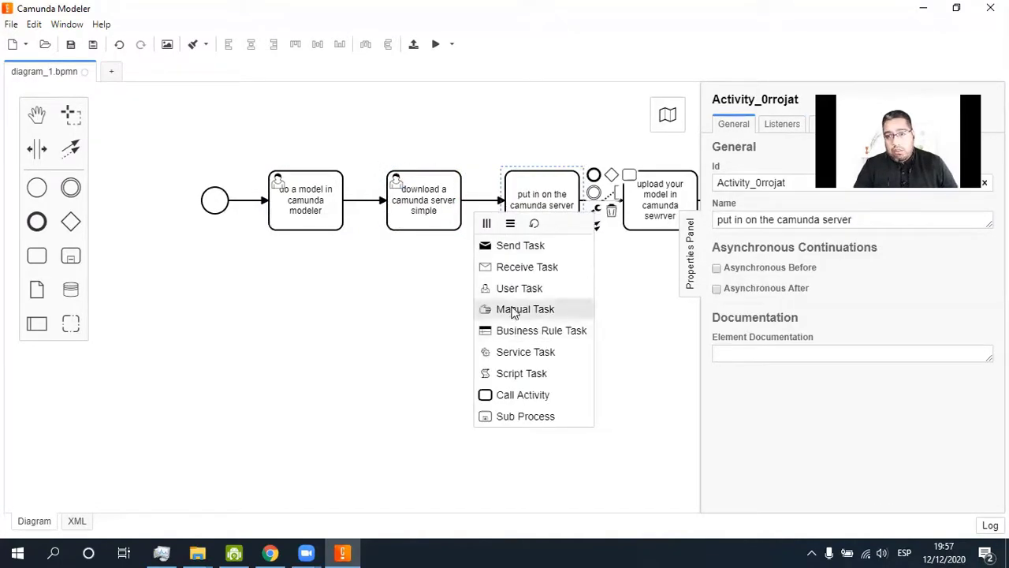
click(507, 285)
drag(467, 308, 209, 265)
click(419, 179)
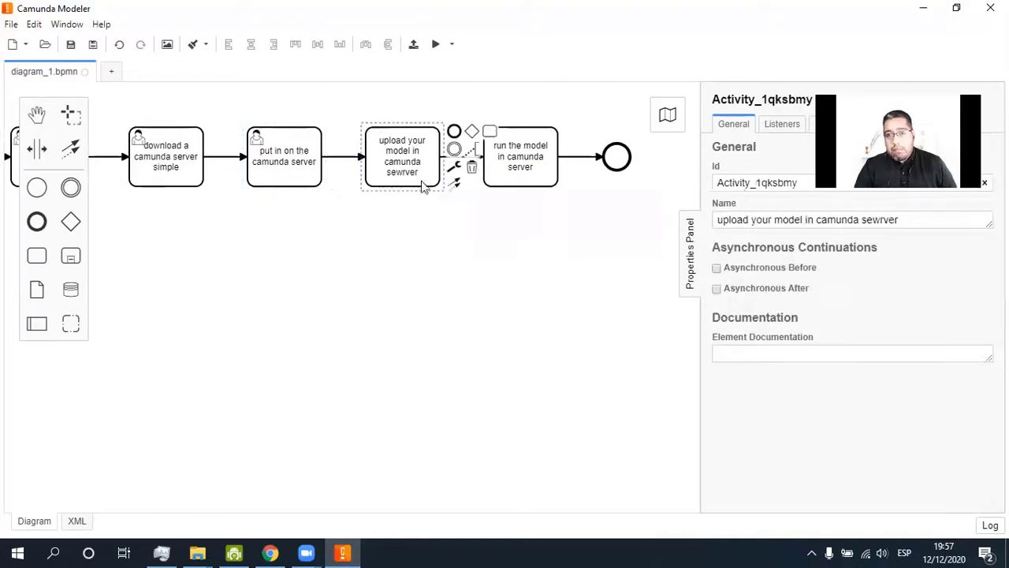
click(455, 169)
click(497, 273)
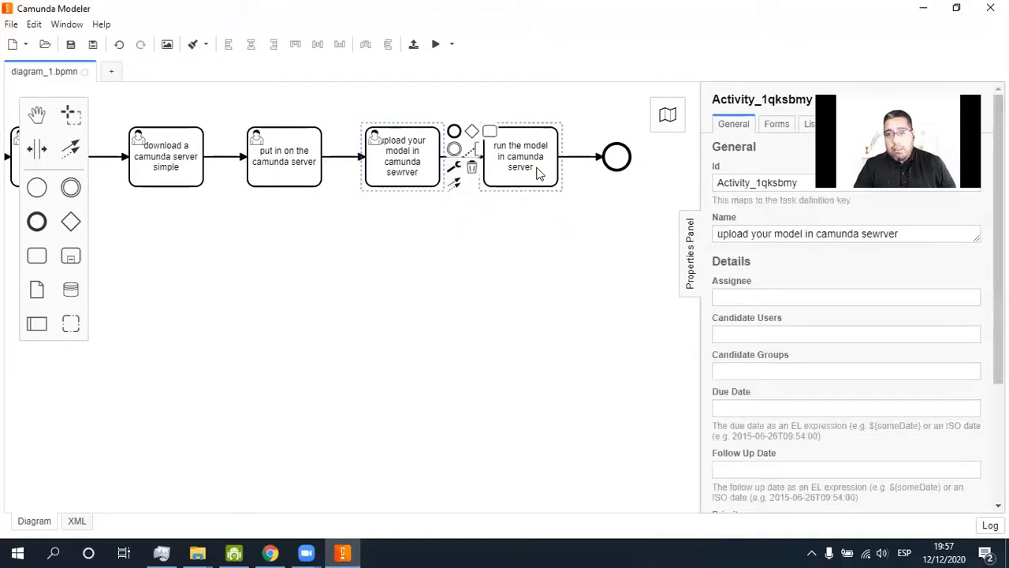
click(539, 174)
click(573, 165)
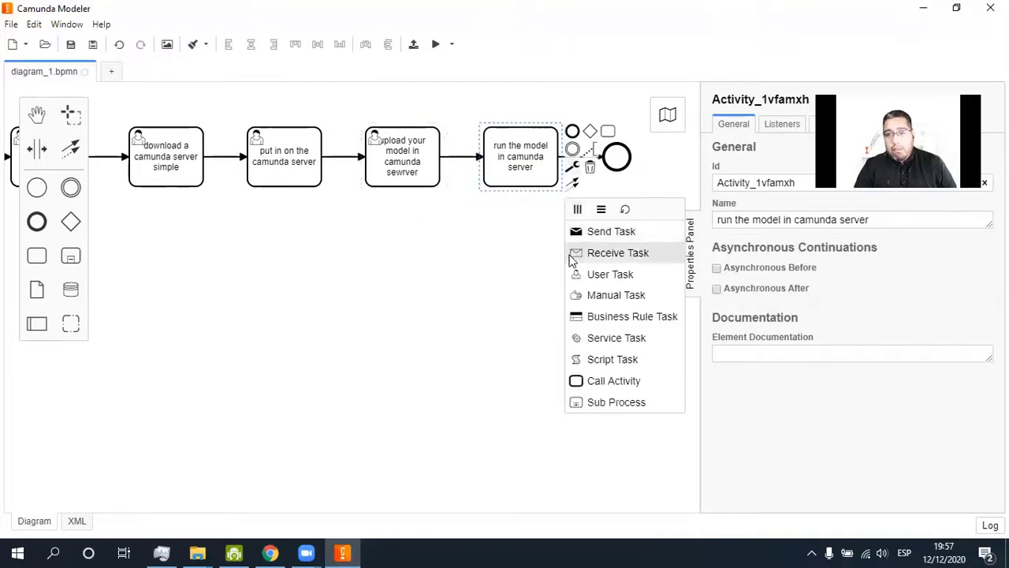
click(600, 274)
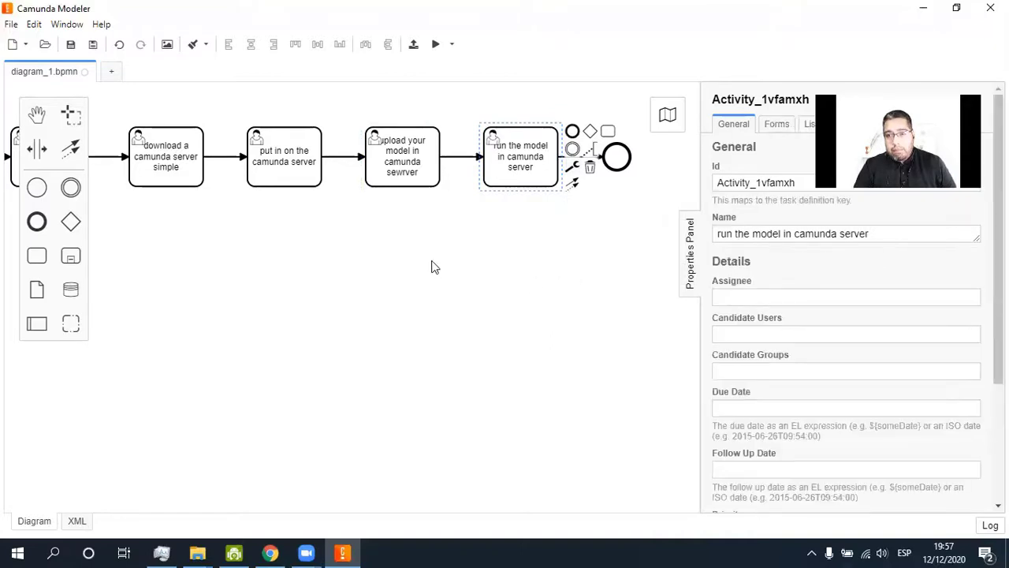
Step: Save the diagram as demo1.bpmn in a new 'camunda modeler' folder on drive D:
click(76, 47)
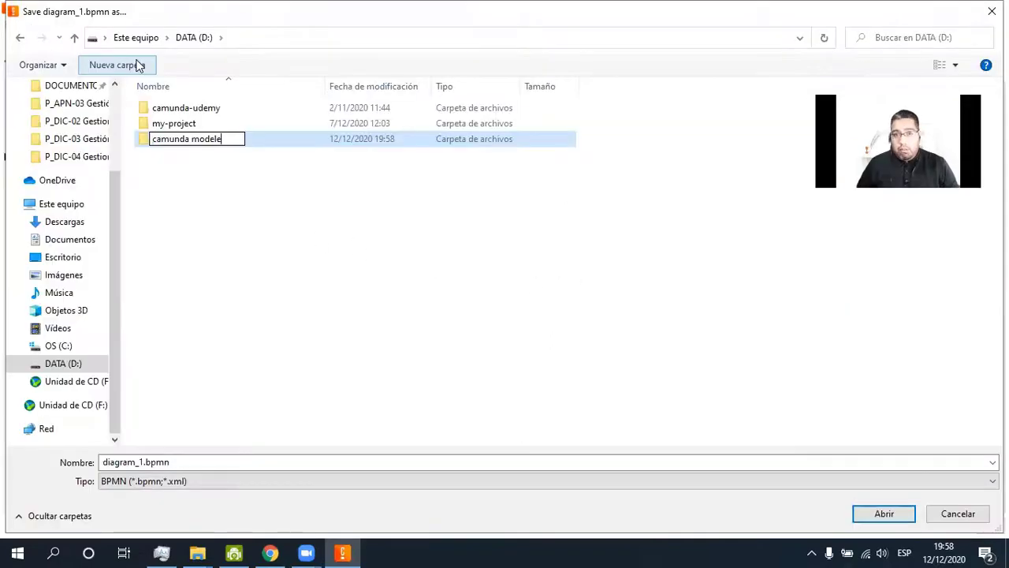
text(er)
key(Return)
key(Return)
double_click(105, 464)
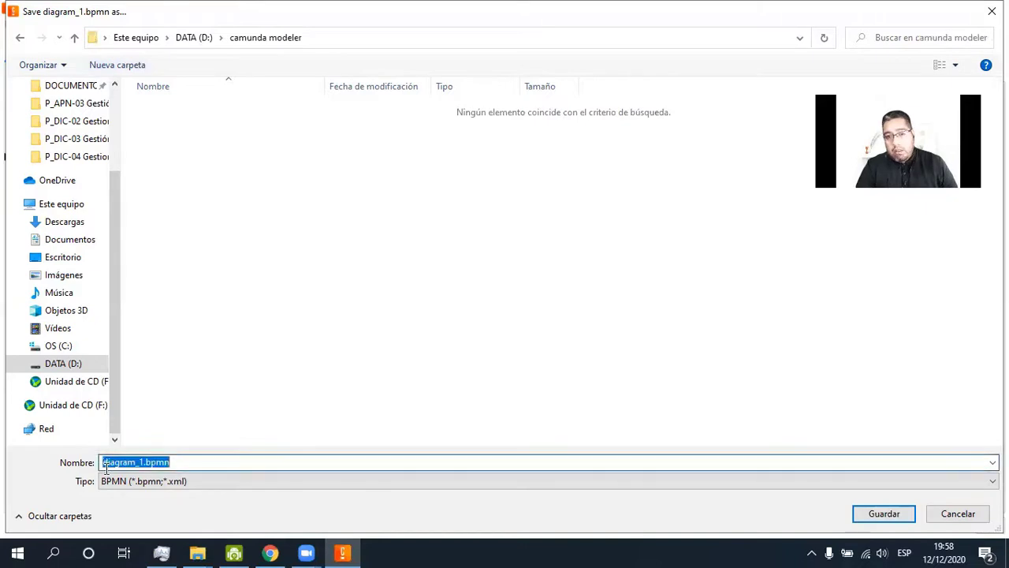
text(demo)
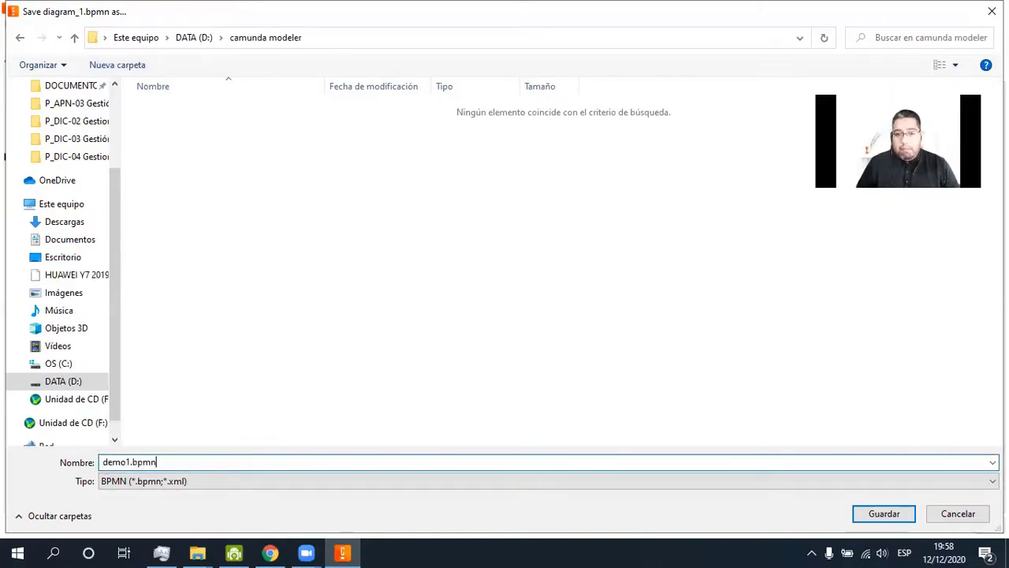
key(Return)
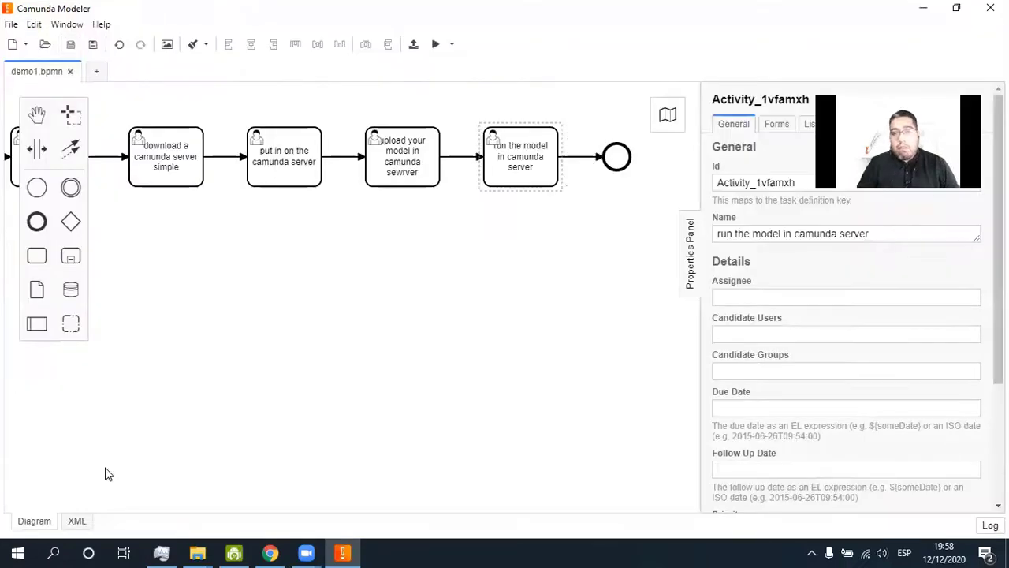
Step: Set the process Id and Name both to Demo1, then review the first two tasks
click(274, 107)
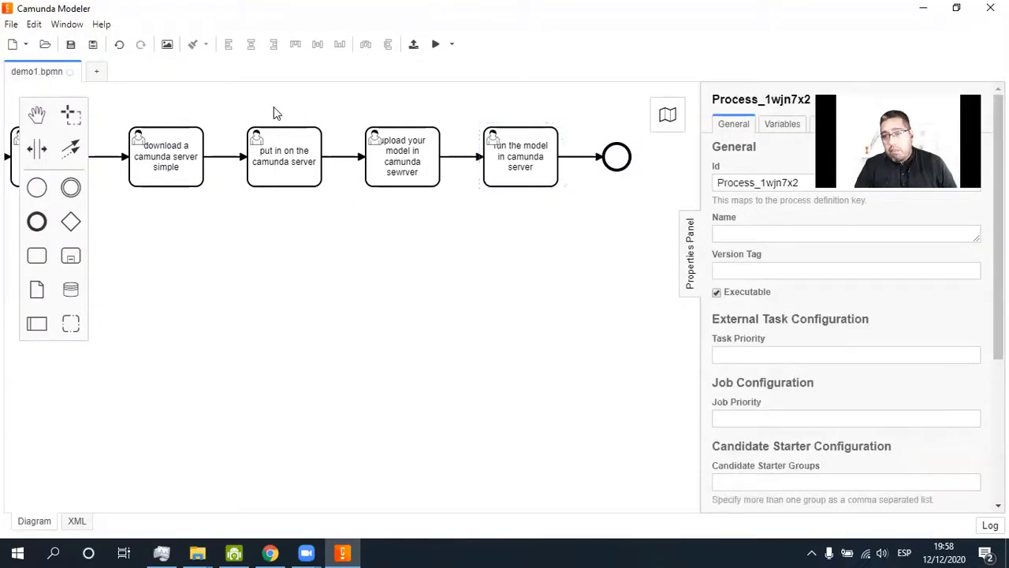
double_click(799, 183)
text(Demo1)
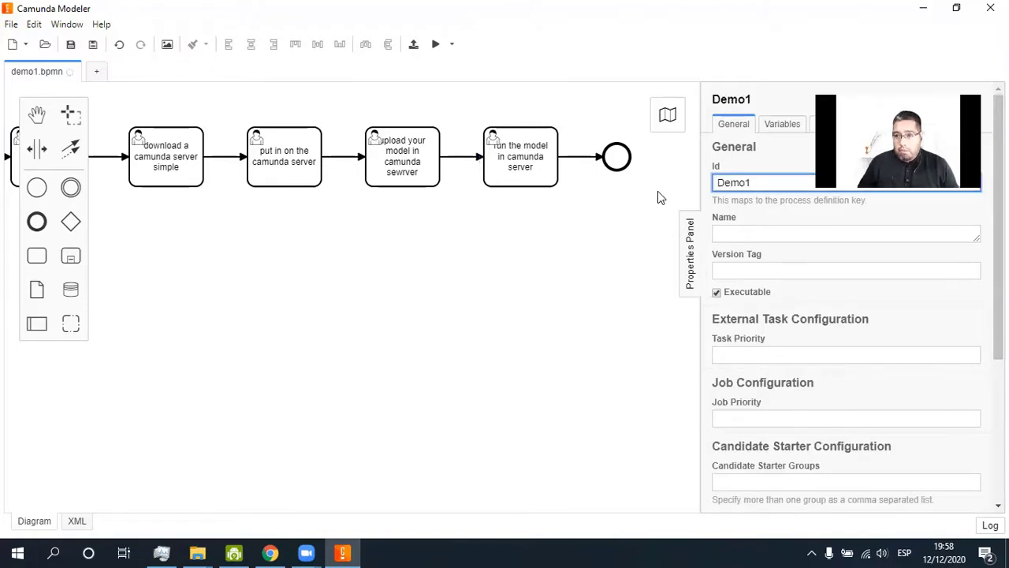
key(Tab)
key(Tab)
text(Demo1)
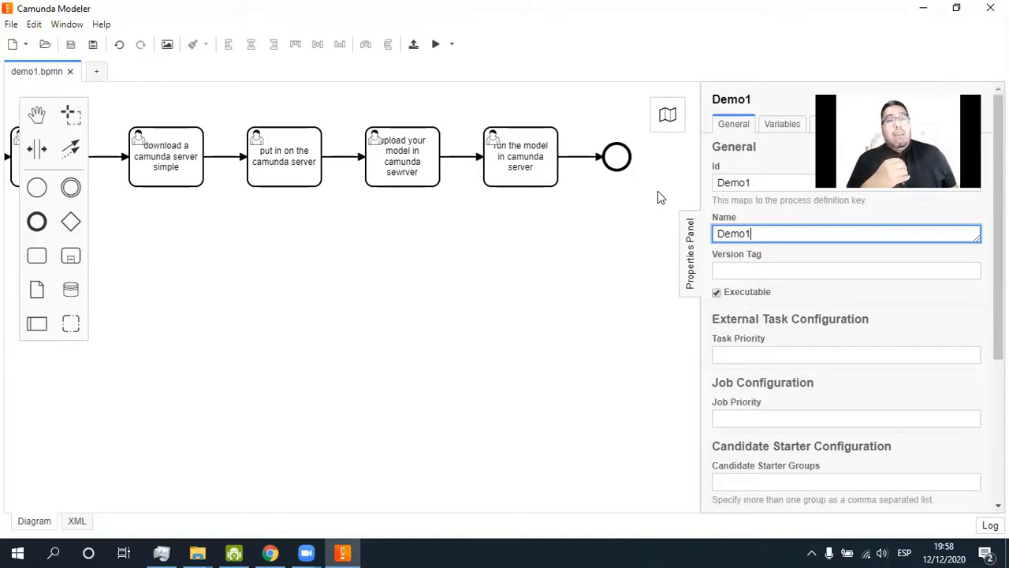
drag(298, 313, 545, 305)
click(281, 176)
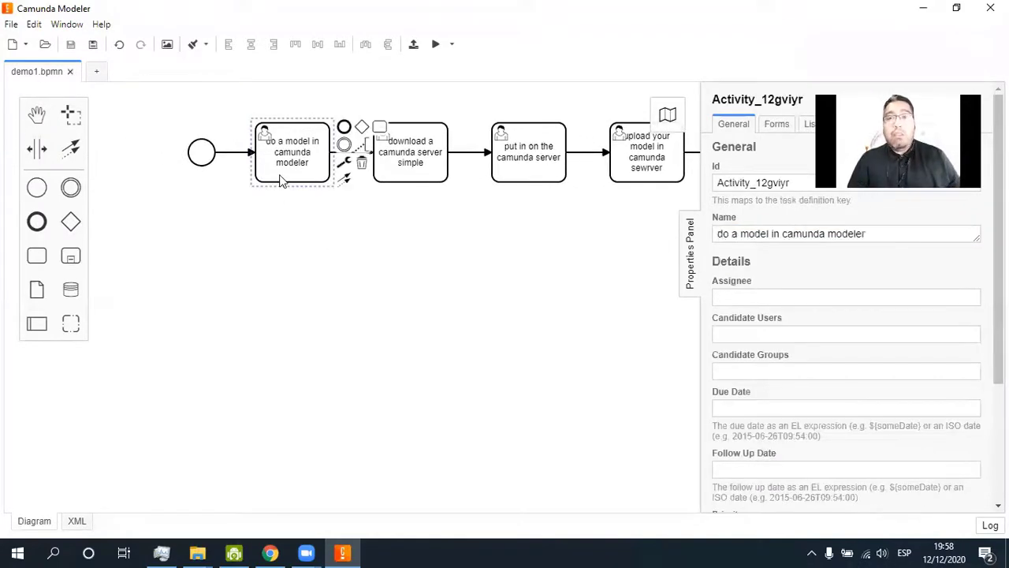
click(398, 169)
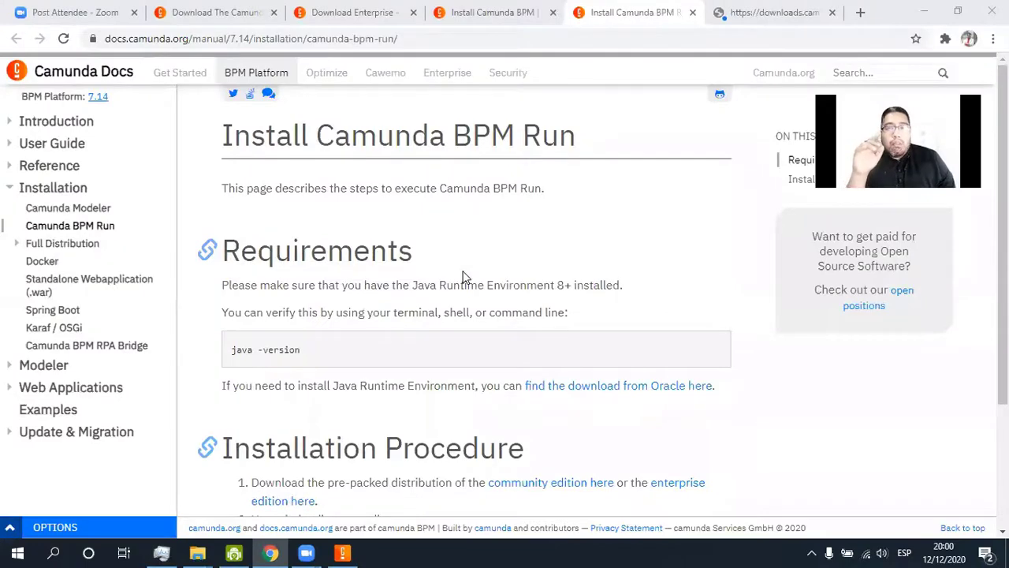
Step: On the Camunda BPM Run installation docs page, follow the 'enterprise edition here' download link
click(55, 212)
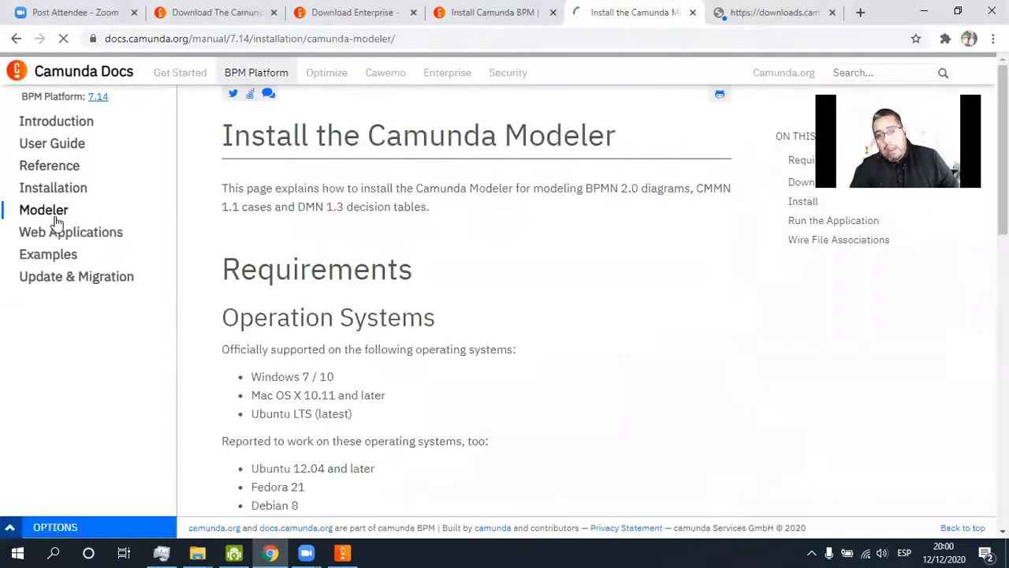
click(60, 228)
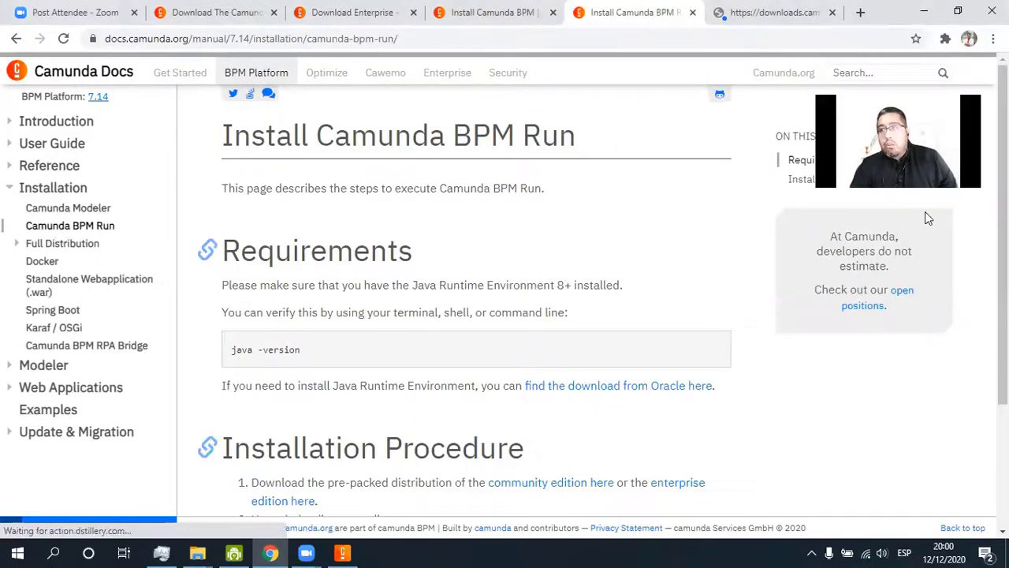
scroll(928, 217, down, 2)
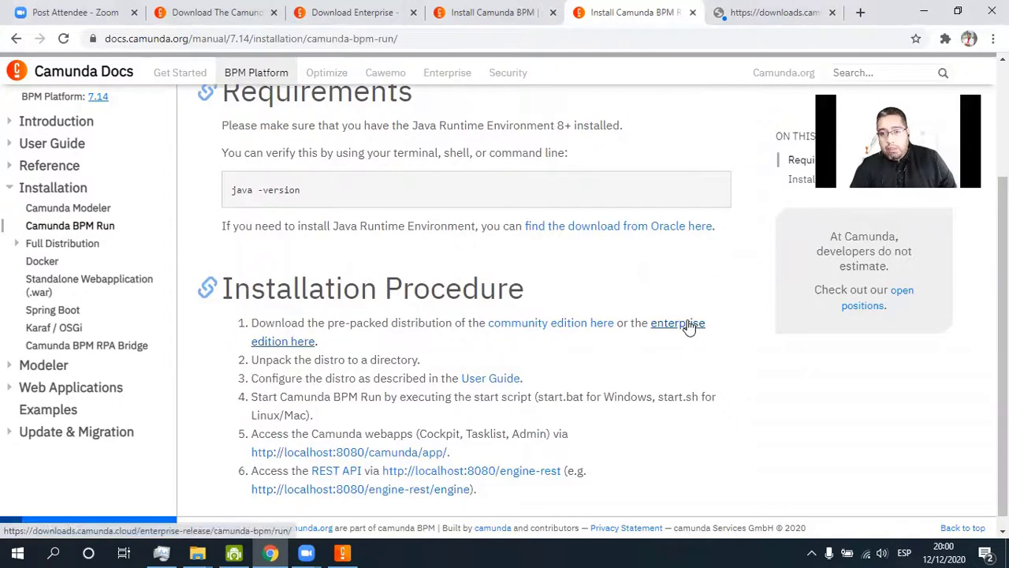
click(718, 10)
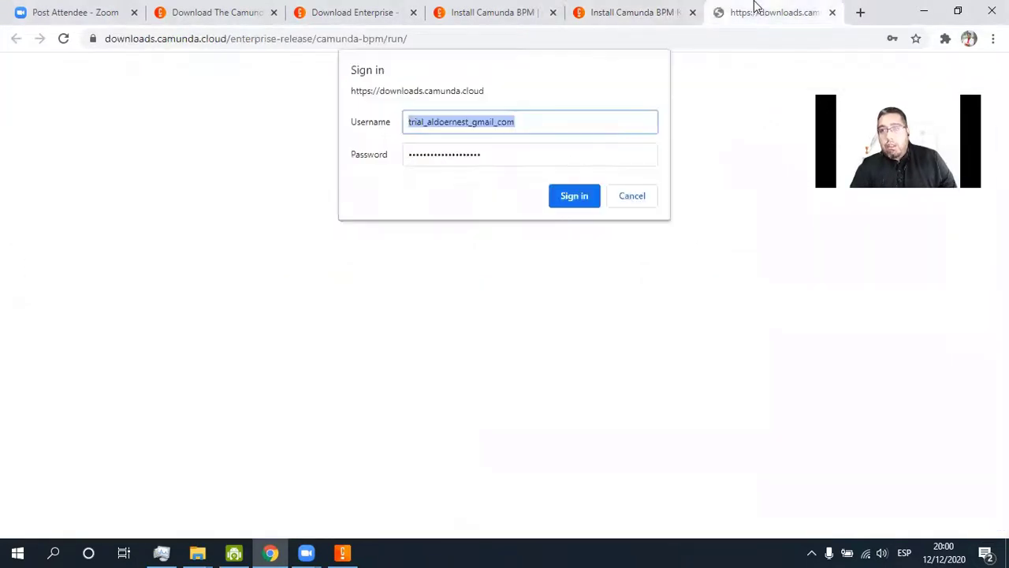
Step: Sign in to the enterprise download site and open a Camunda BPM Run release in a new tab
click(566, 196)
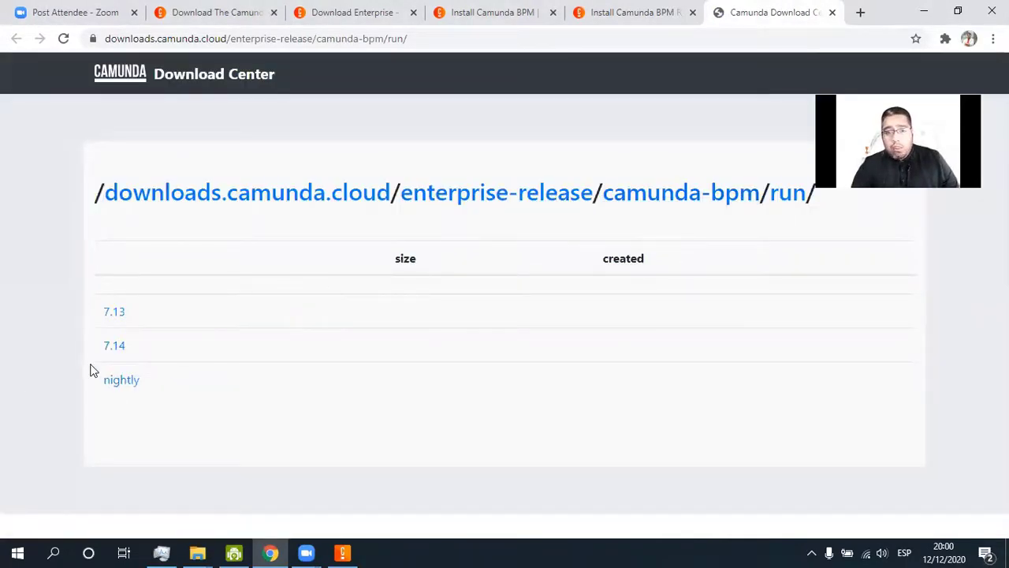
middle_click(115, 350)
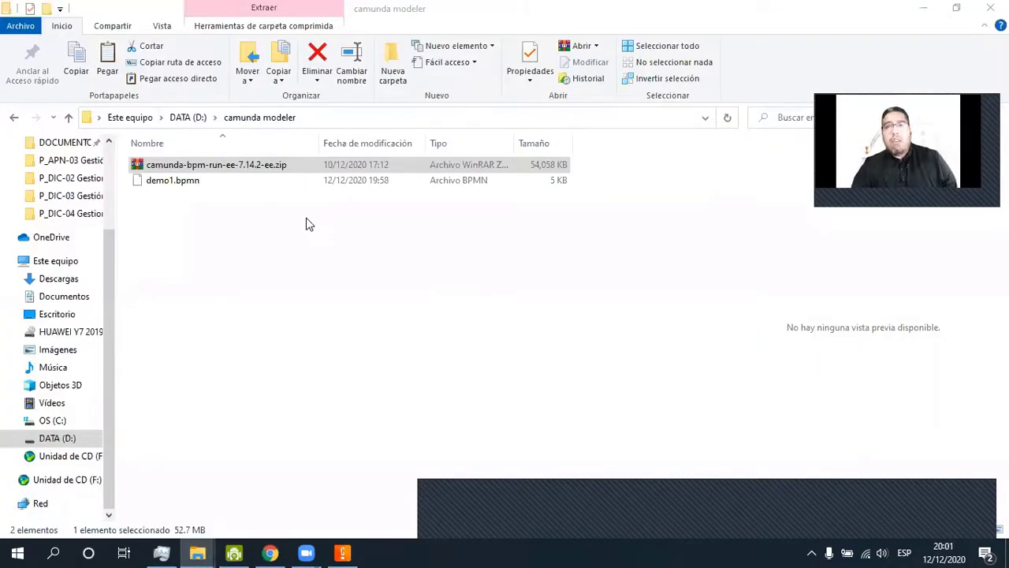
Step: Extract camunda-bpm-run-ee-7.14.2-ee.zip into its own folder and run start.bat from it
click(241, 163)
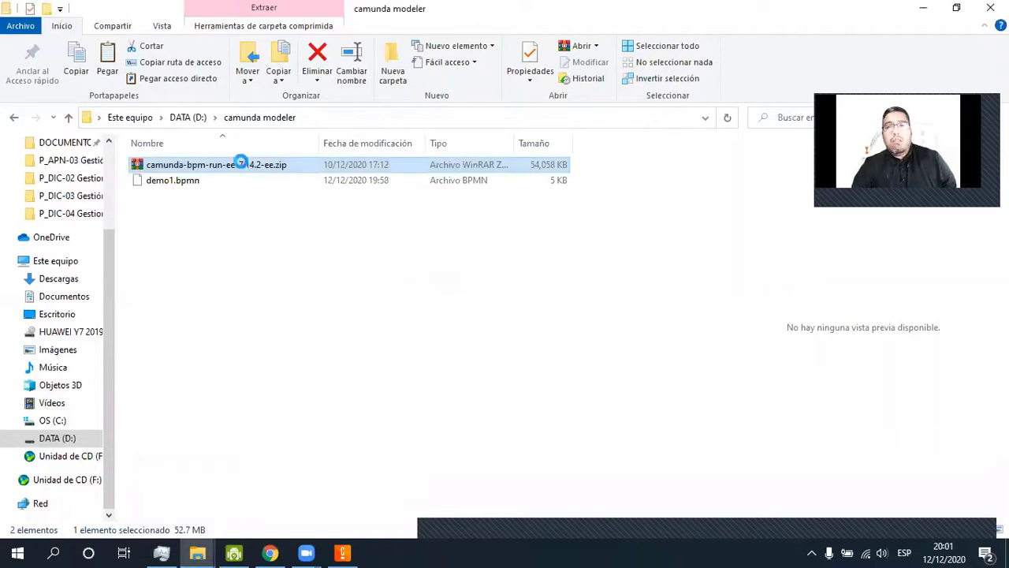
right_click(240, 165)
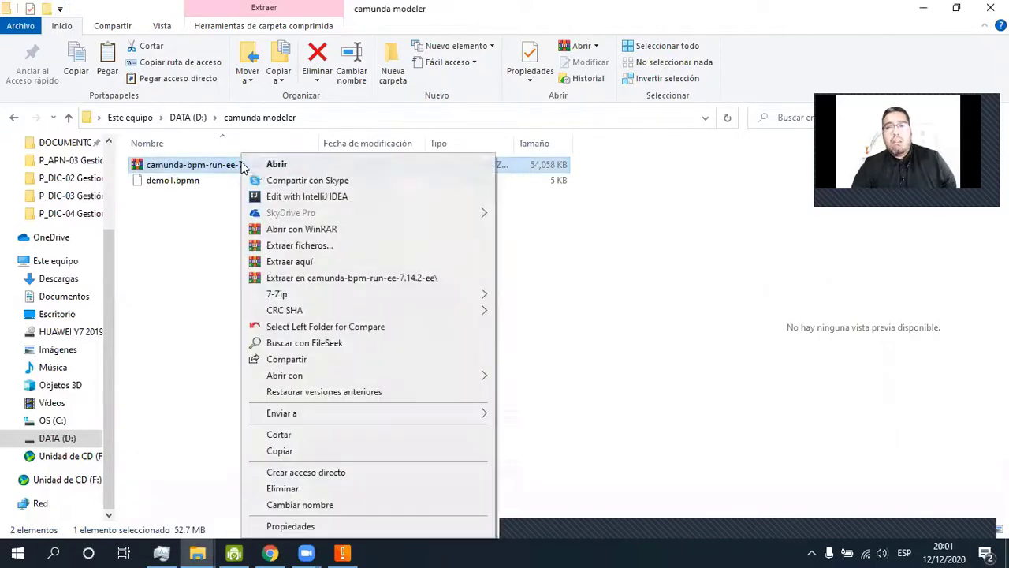
click(344, 284)
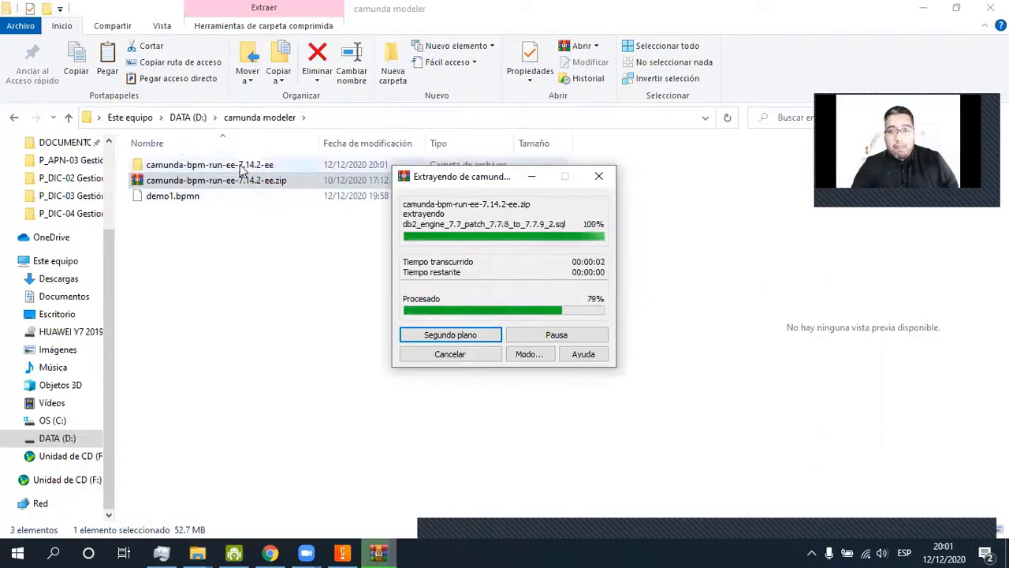
click(241, 167)
double_click(241, 167)
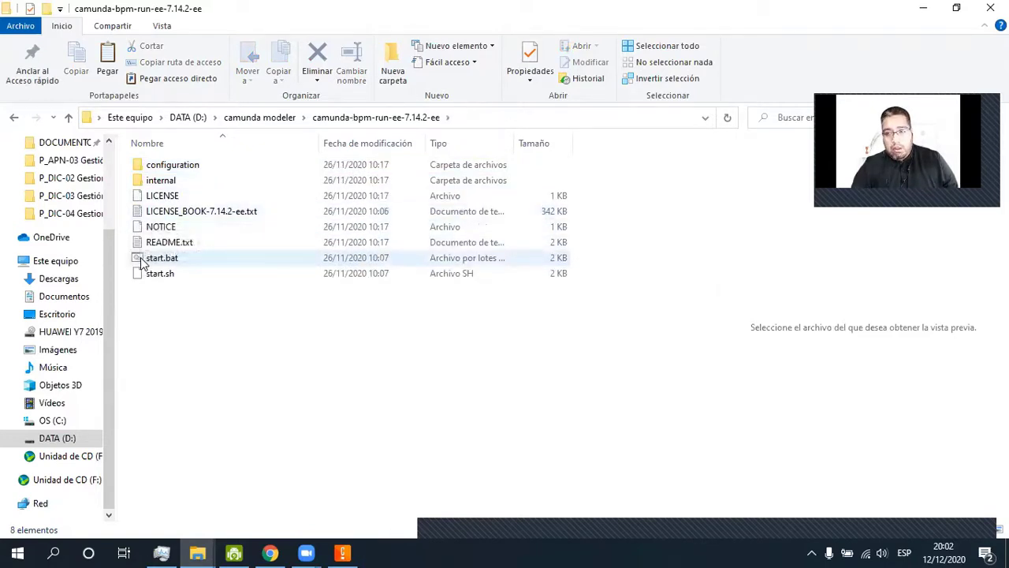
double_click(142, 262)
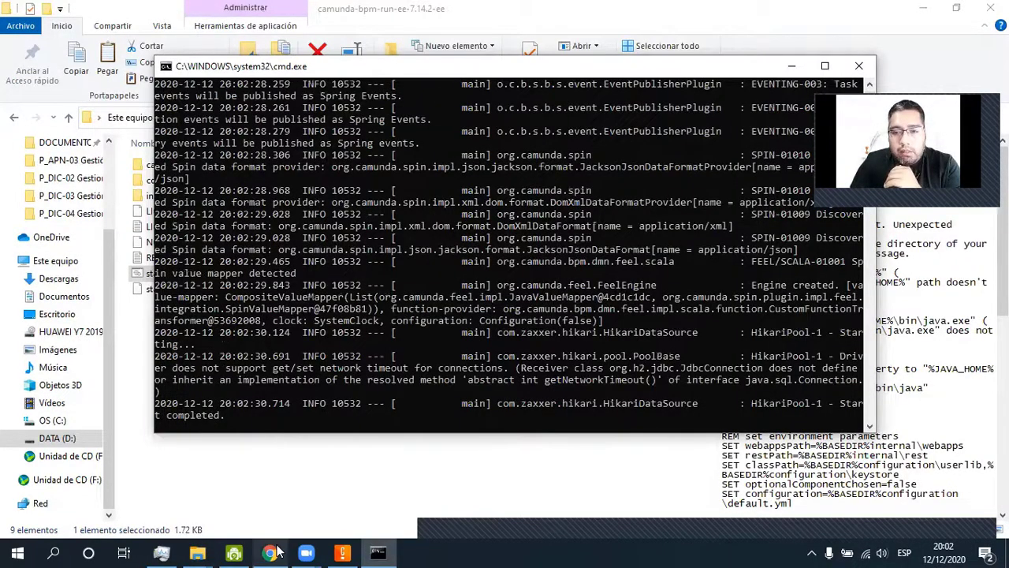
Step: Open localhost:8080/camunda/app/ in a new Google Chrome tab
click(270, 553)
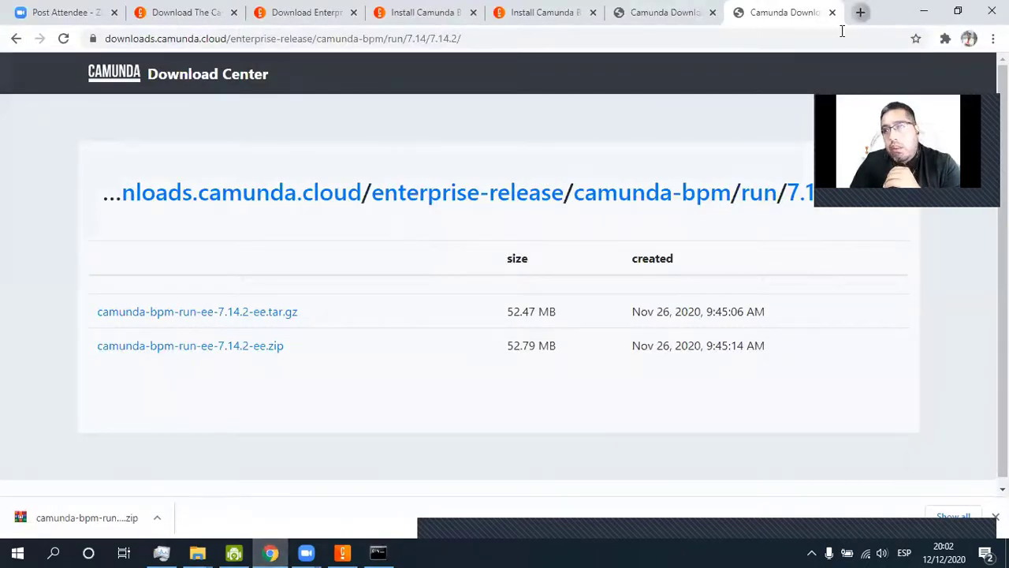
click(860, 13)
text(l)
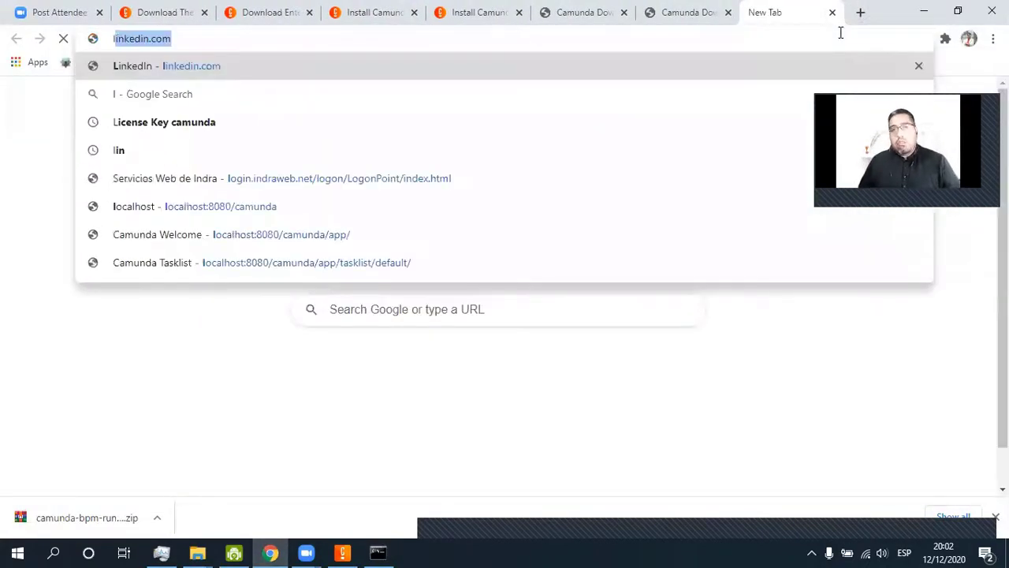
text(oca)
key(Down)
key(Down)
key(Down)
key(Down)
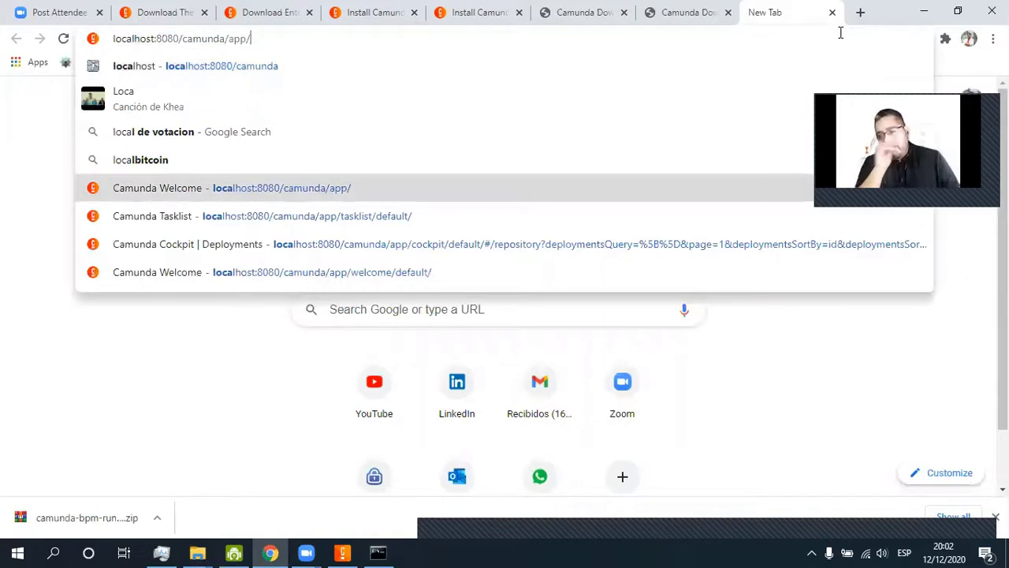
key(Return)
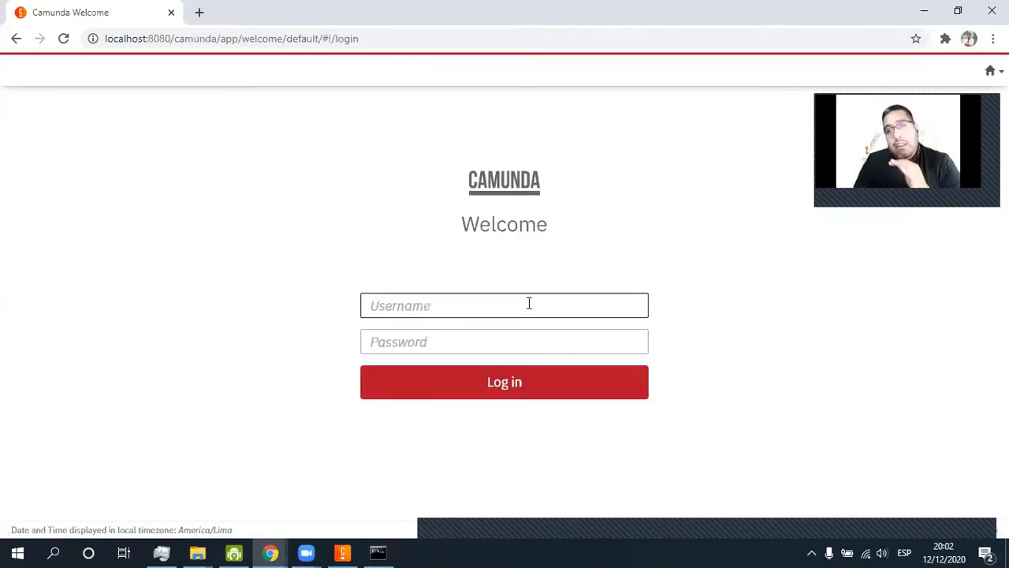
Step: Log in to the Camunda web apps as user demo
text(dem)
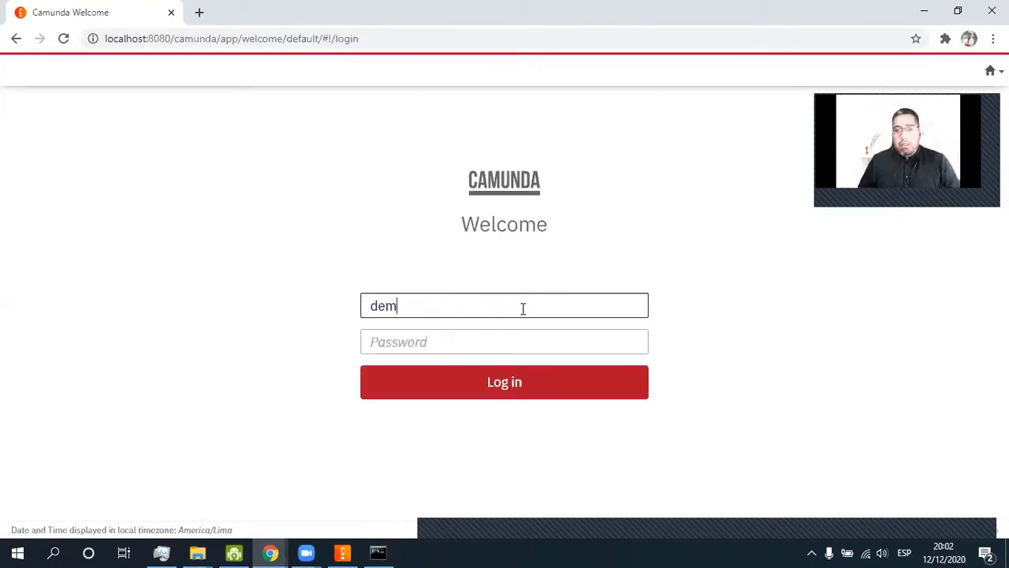
text(o)
key(Tab)
text(demo)
key(Return)
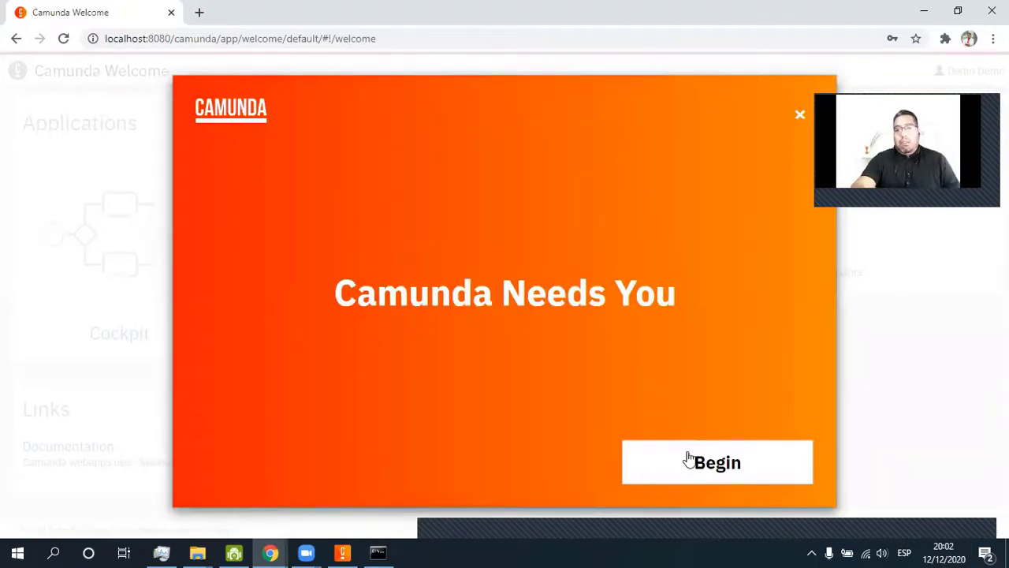
Step: Allow usage statistics in the privacy preferences and finish the welcome setup
click(687, 461)
click(690, 455)
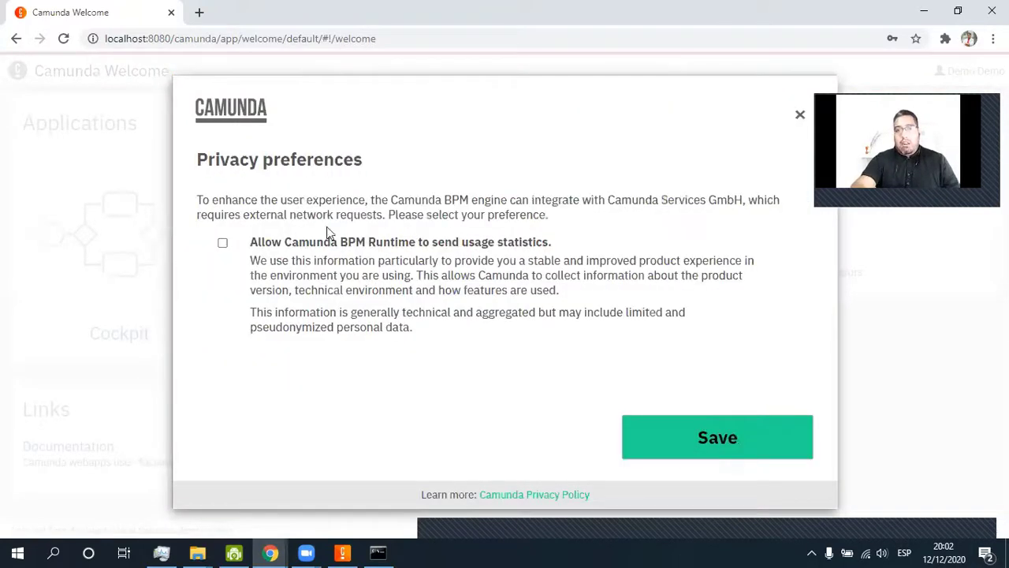
click(223, 246)
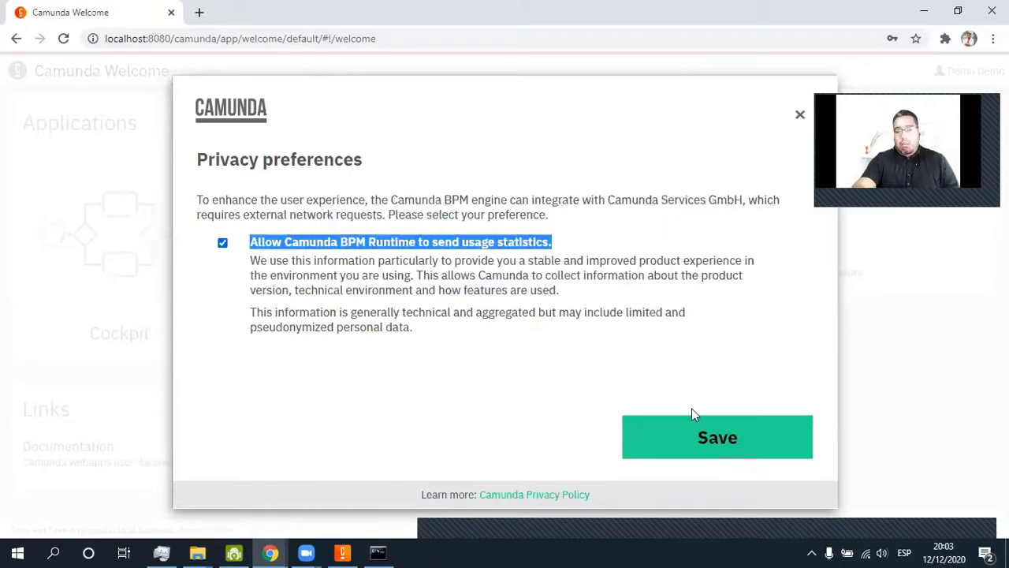
click(693, 439)
click(684, 458)
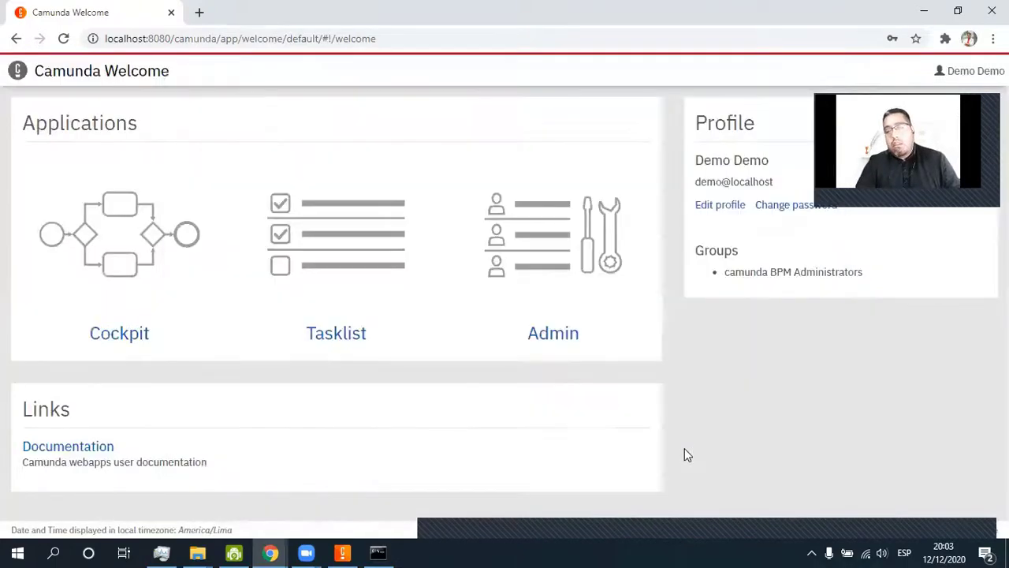
Step: Open Cockpit, Tasklist and Admin each in its own background tab
middle_click(150, 230)
middle_click(375, 257)
middle_click(581, 270)
Step: Confirm Cockpit's Processes page shows no deployed definitions, then return to Camunda Modeler
click(303, 7)
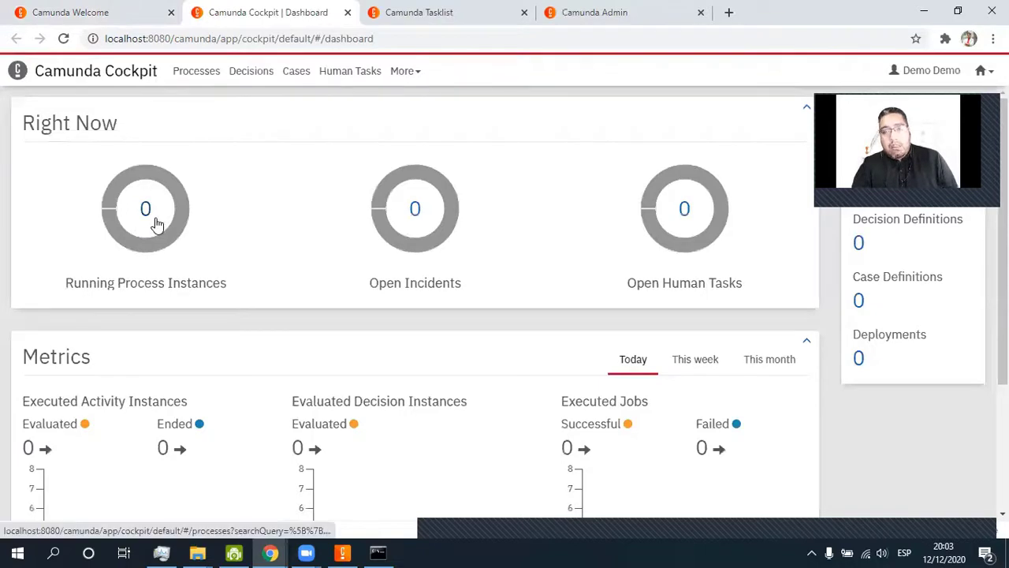
middle_click(296, 70)
click(409, 6)
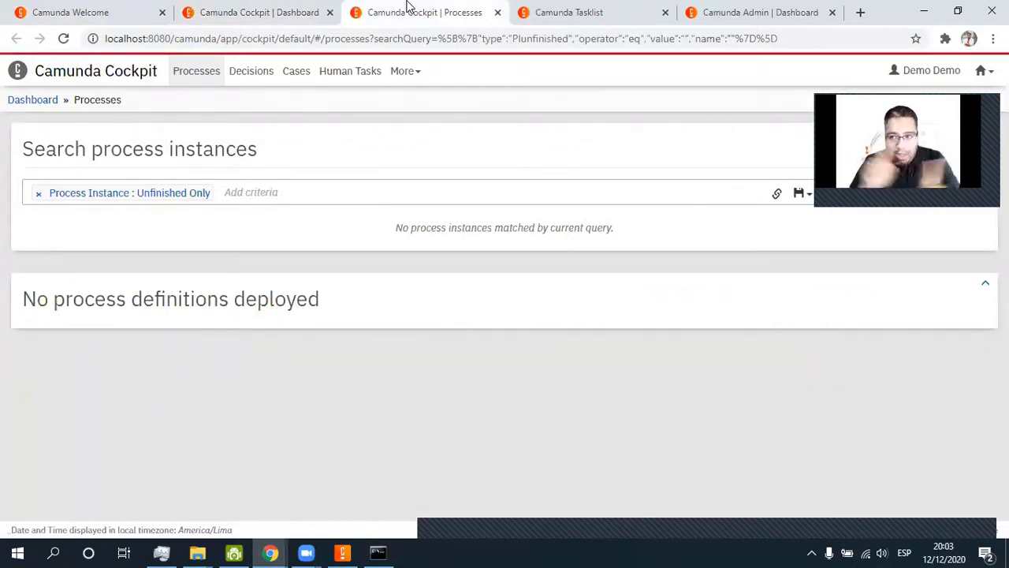
key(alt+Tab)
key(Down)
key(Right)
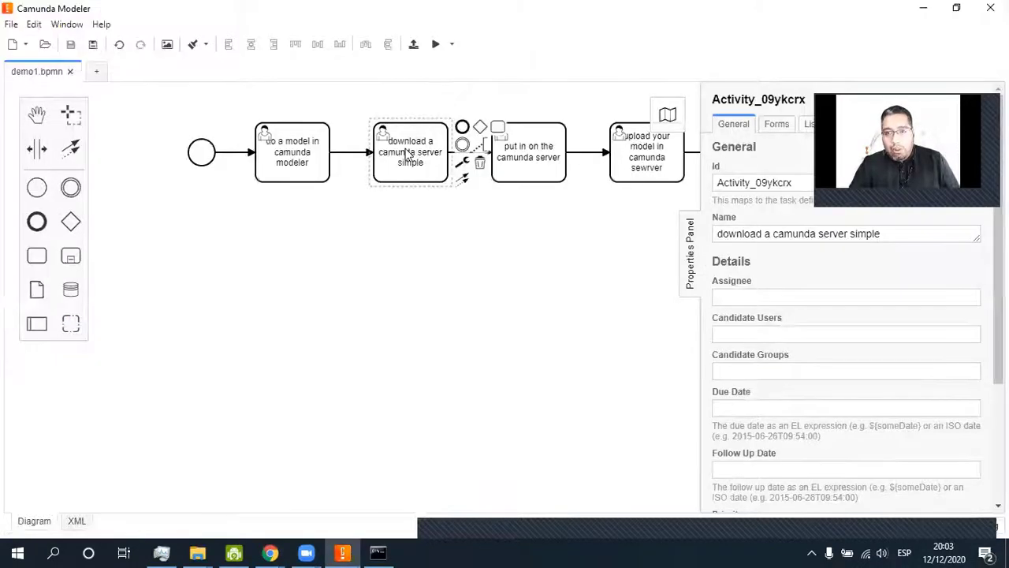
Step: Review the Demo1 process and the 'put in on the camunda server' task properties
click(334, 244)
scroll(273, 242, right, 3)
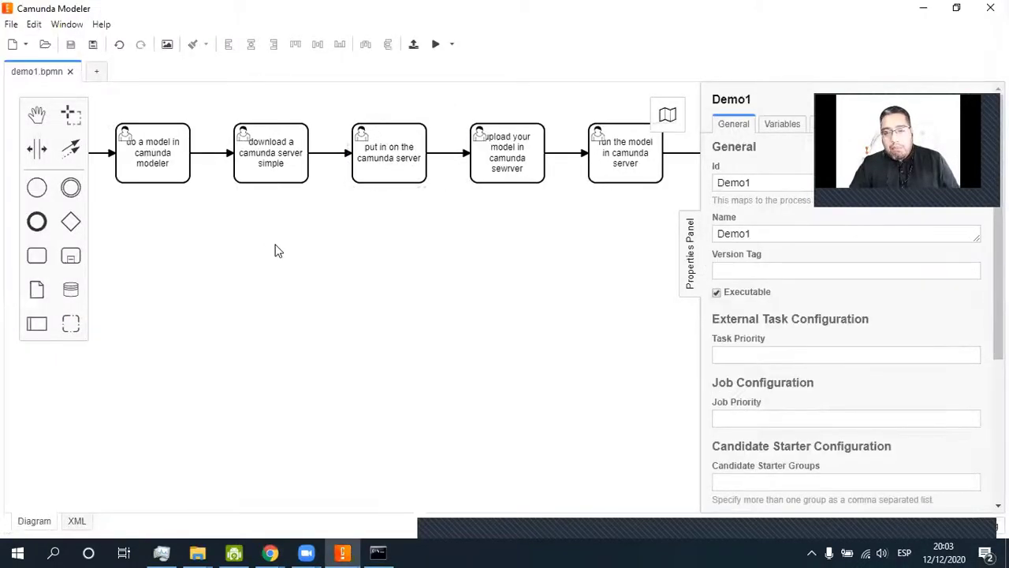
click(402, 170)
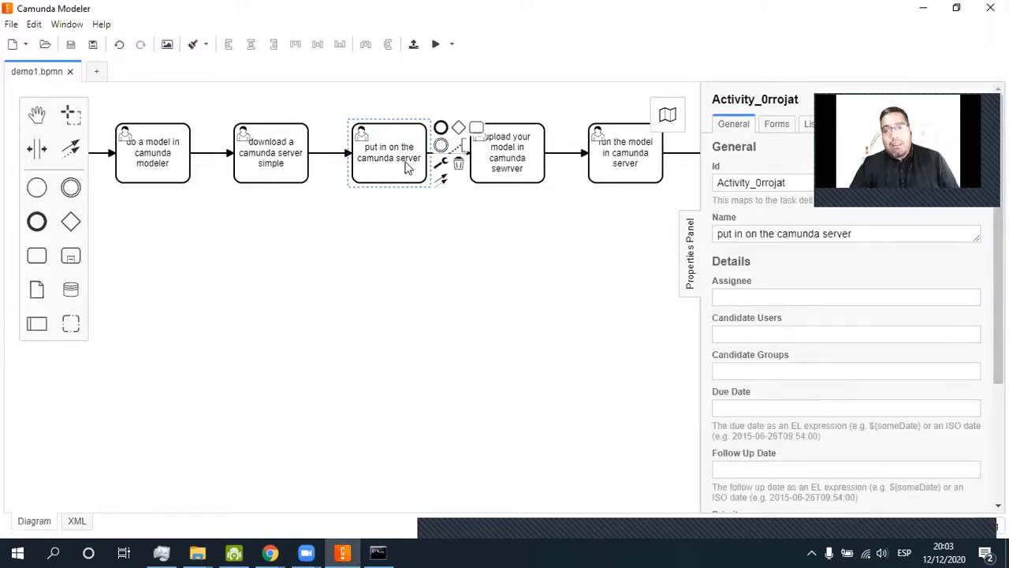
Step: Deploy demo1 to the local engine-rest endpoint and go back to Cockpit
click(412, 45)
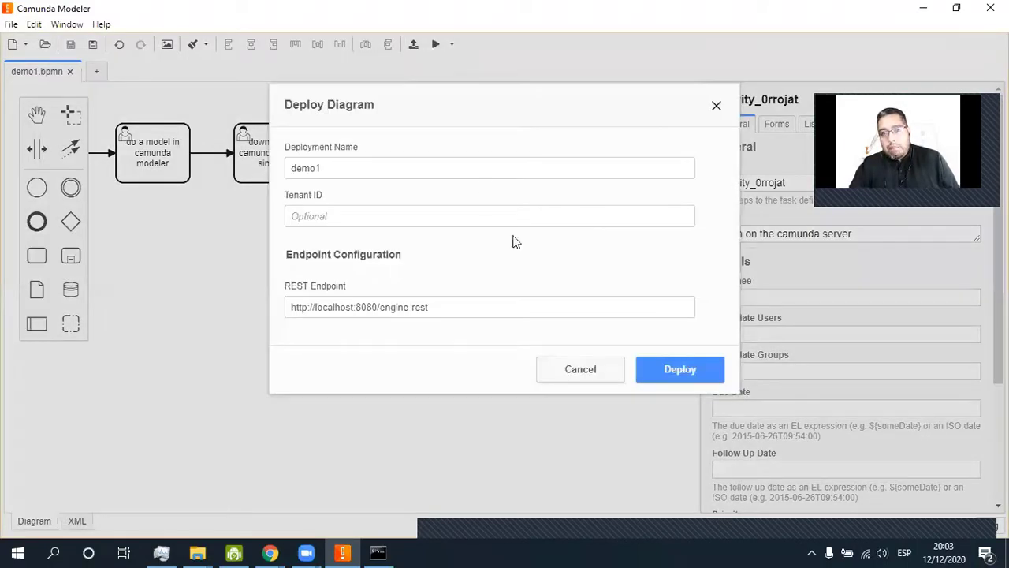
click(672, 378)
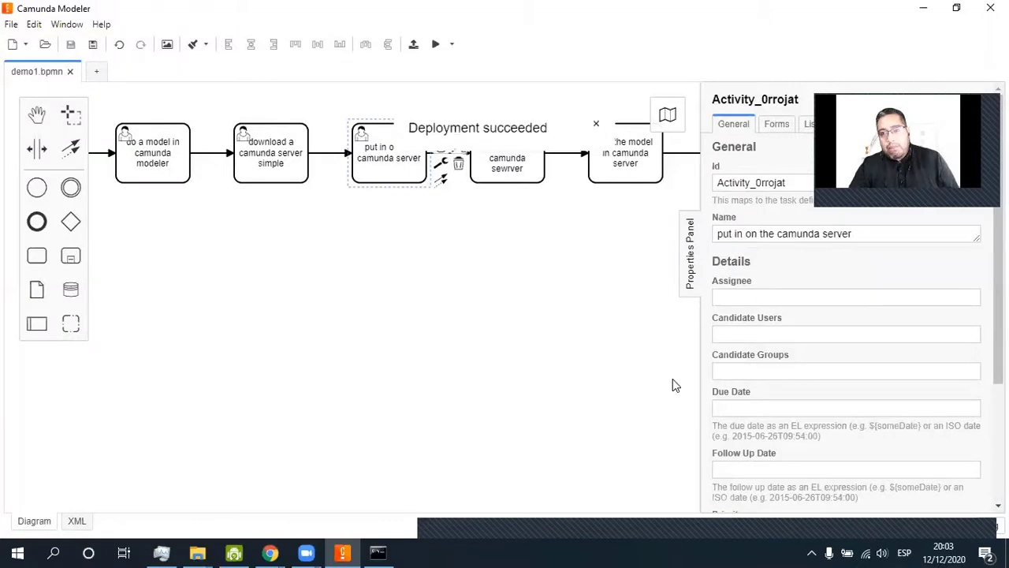
key(alt+Tab)
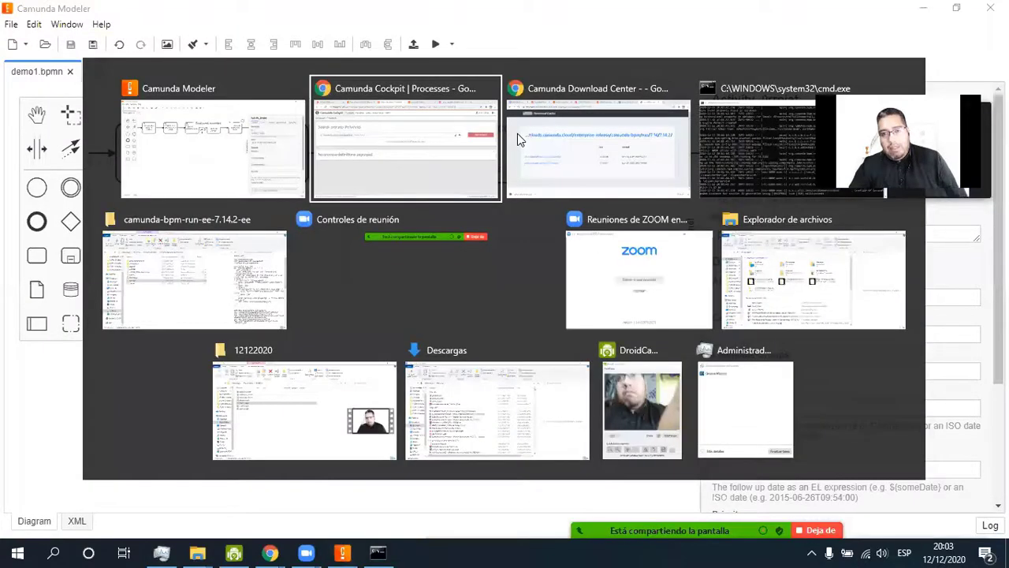
Step: Reload Cockpit's Processes list, open the Demo1 definition, then select 'upload your model' in the modeler
key(F5)
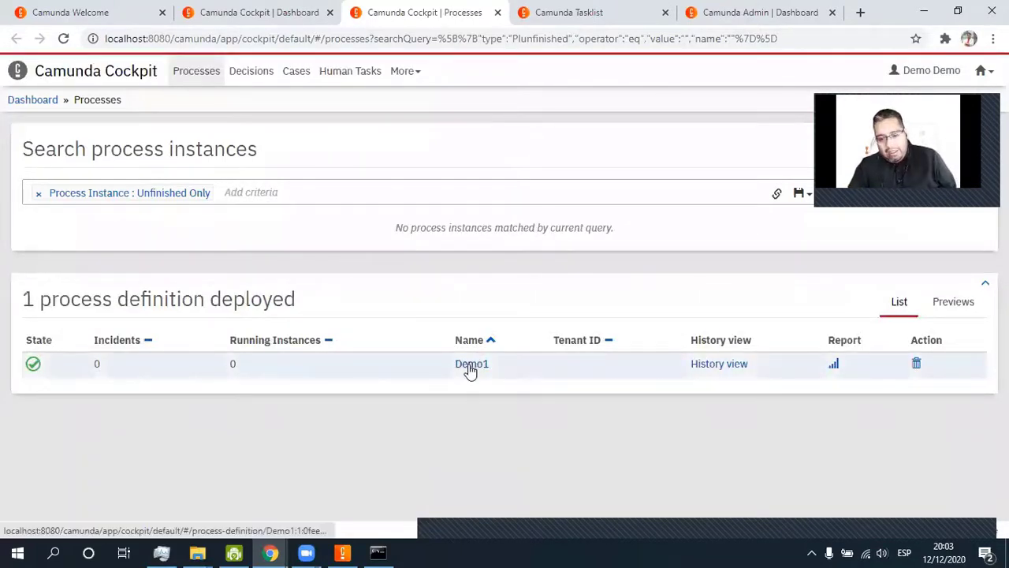
middle_click(470, 369)
click(518, 9)
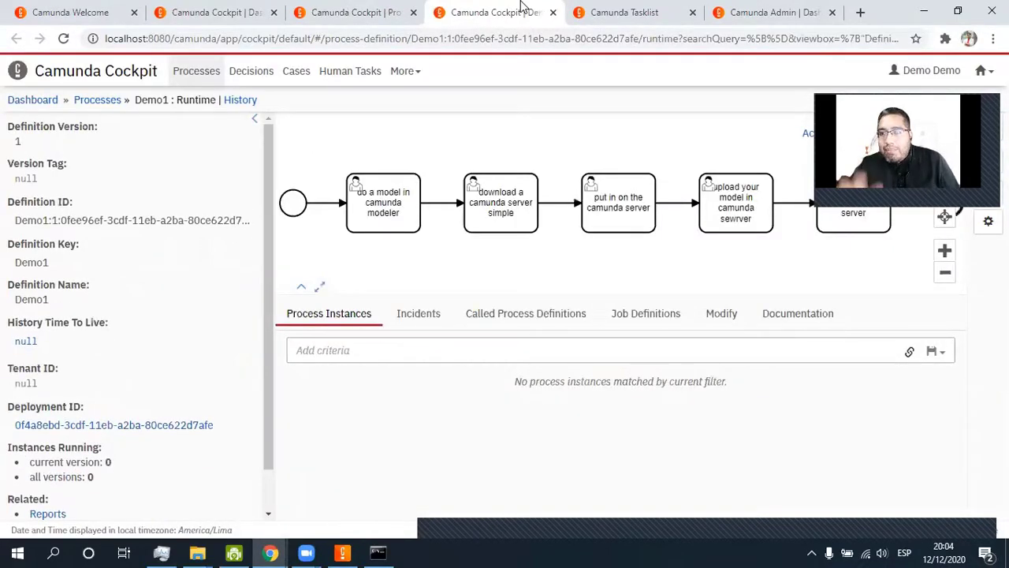
drag(571, 259, 568, 235)
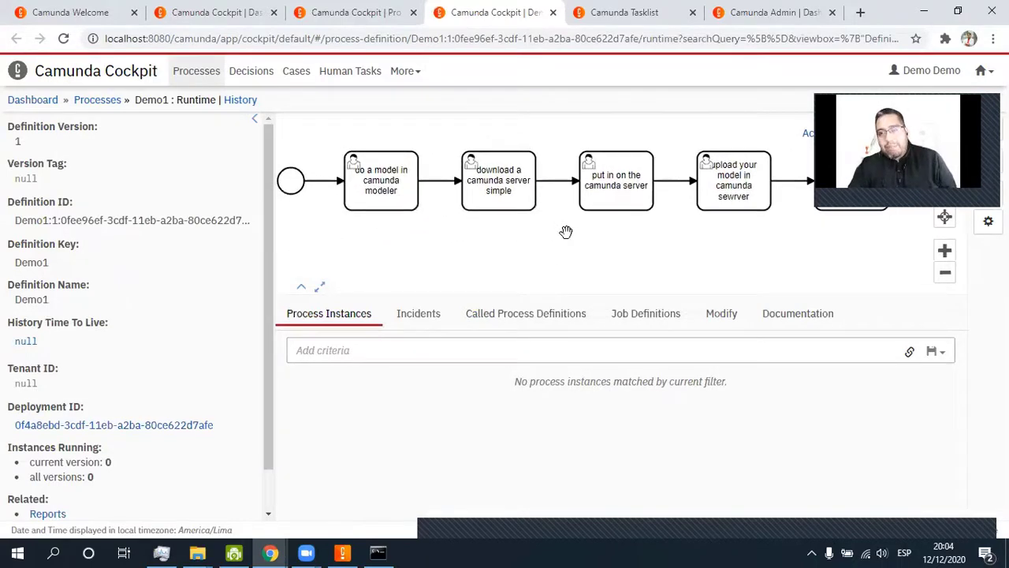
key(alt+Tab)
click(509, 163)
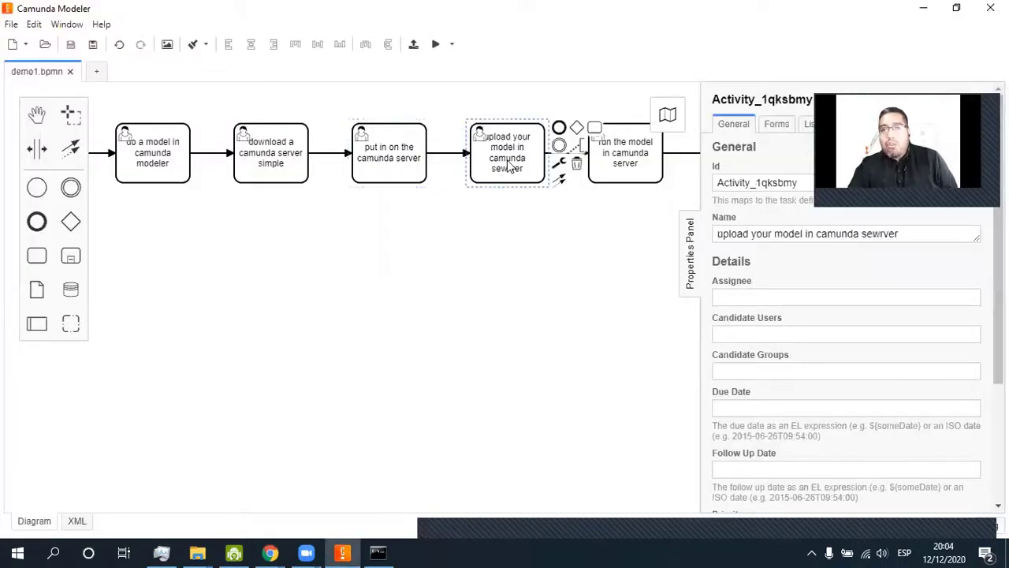
Step: Reveal and select the 'run the model in camunda server' task, then return to Cockpit
drag(502, 249, 421, 250)
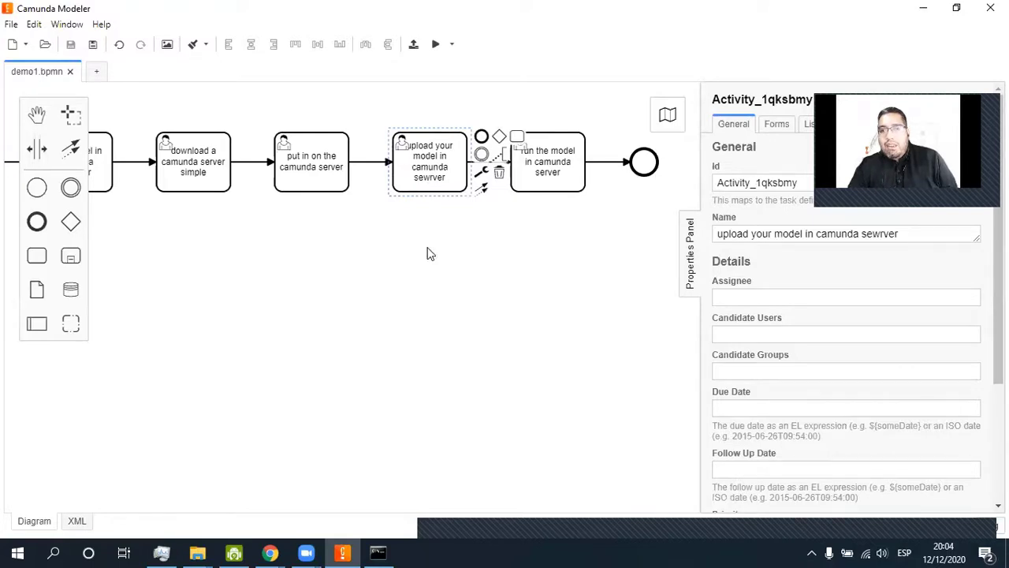
click(543, 178)
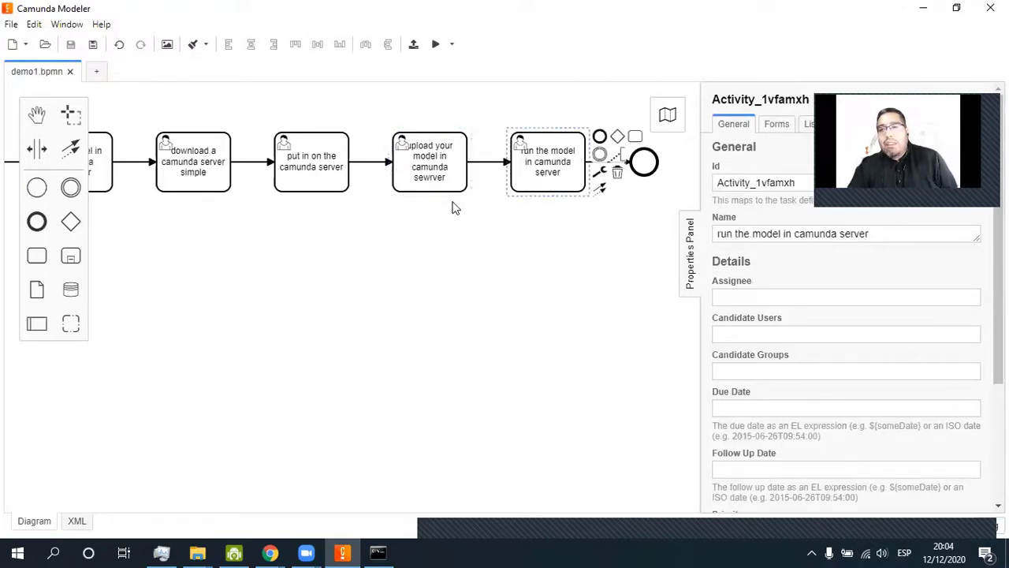
key(alt+Tab)
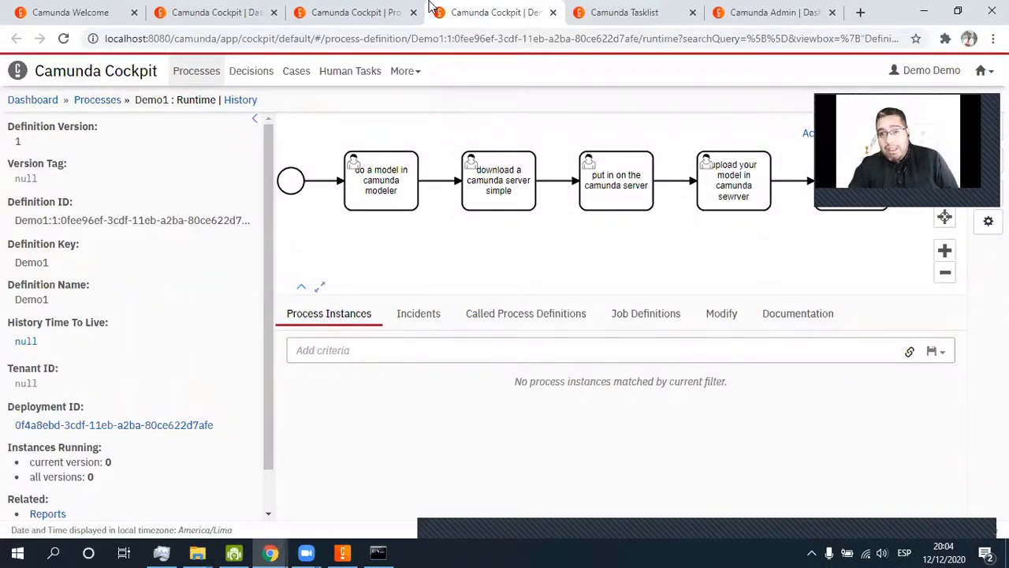
Step: Check Demo1 on Cockpit's Processes tab, then move to the Camunda Tasklist tab
click(356, 10)
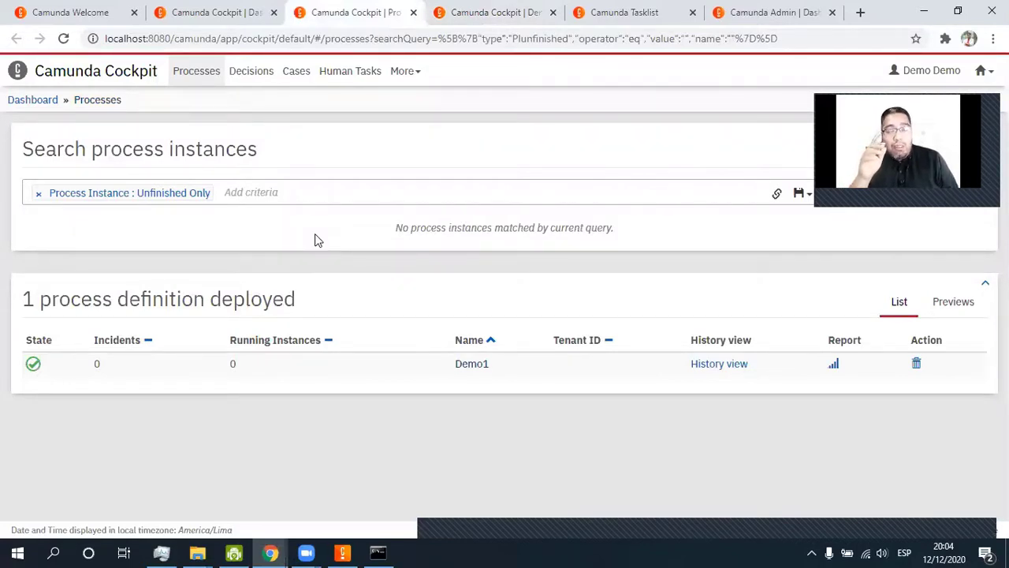
click(660, 9)
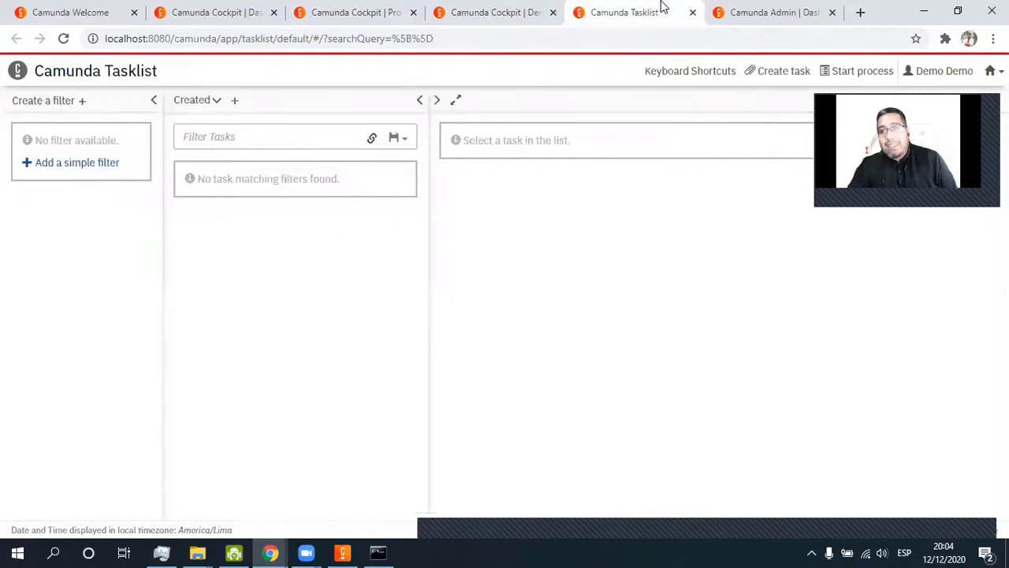
Step: Start a Demo1 process instance with business key 12122020
click(845, 76)
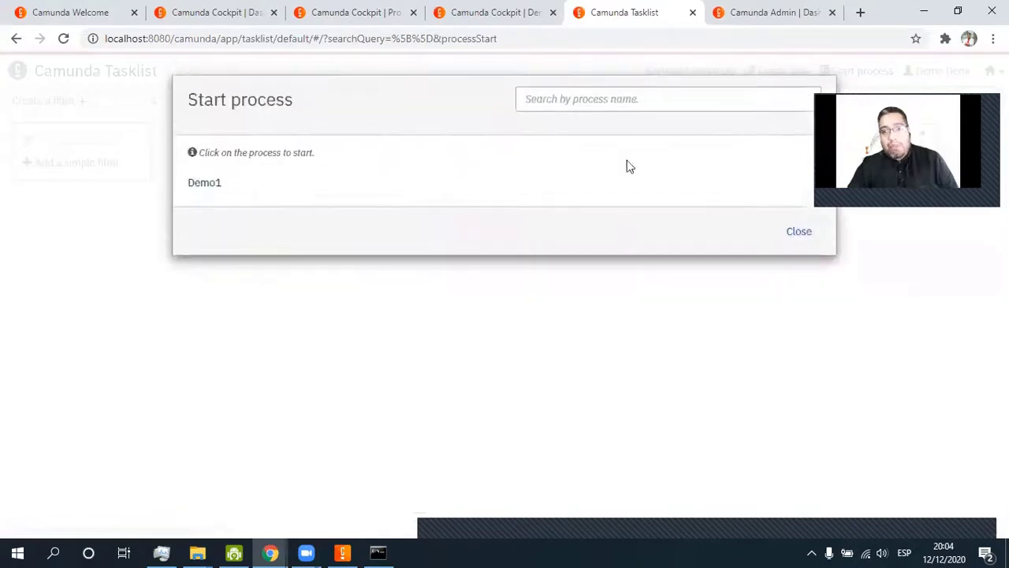
click(202, 186)
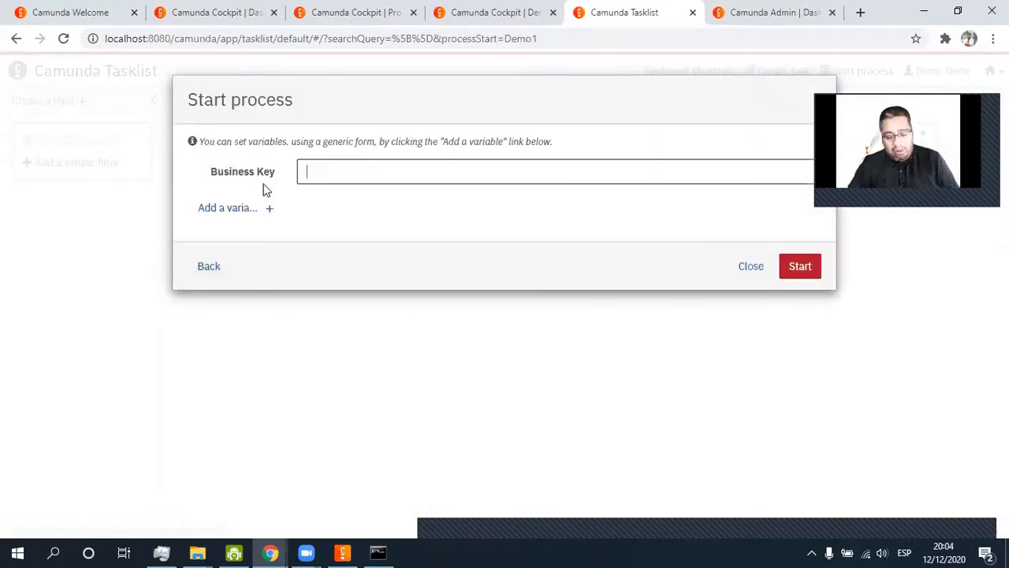
text(12122020)
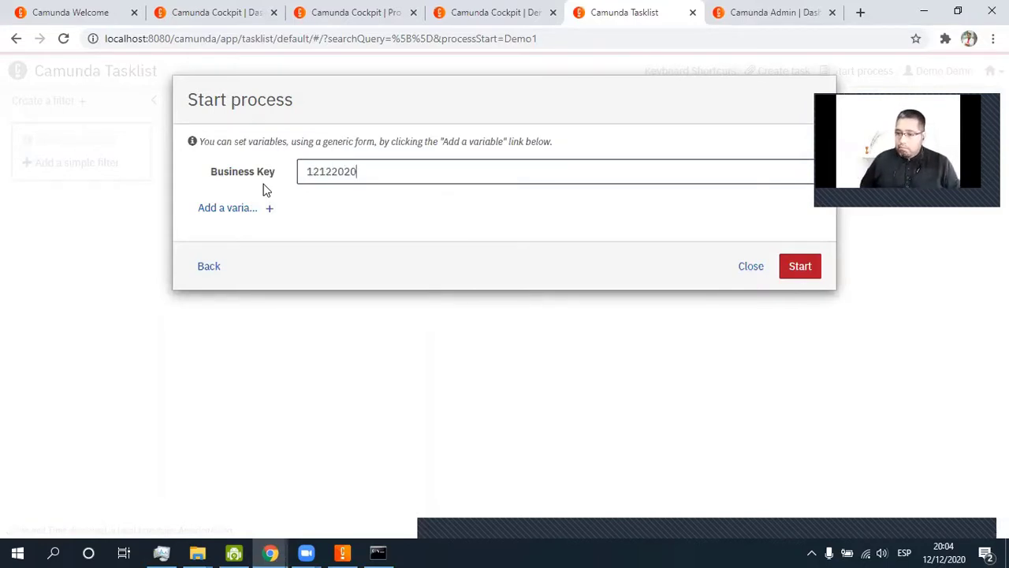
click(788, 270)
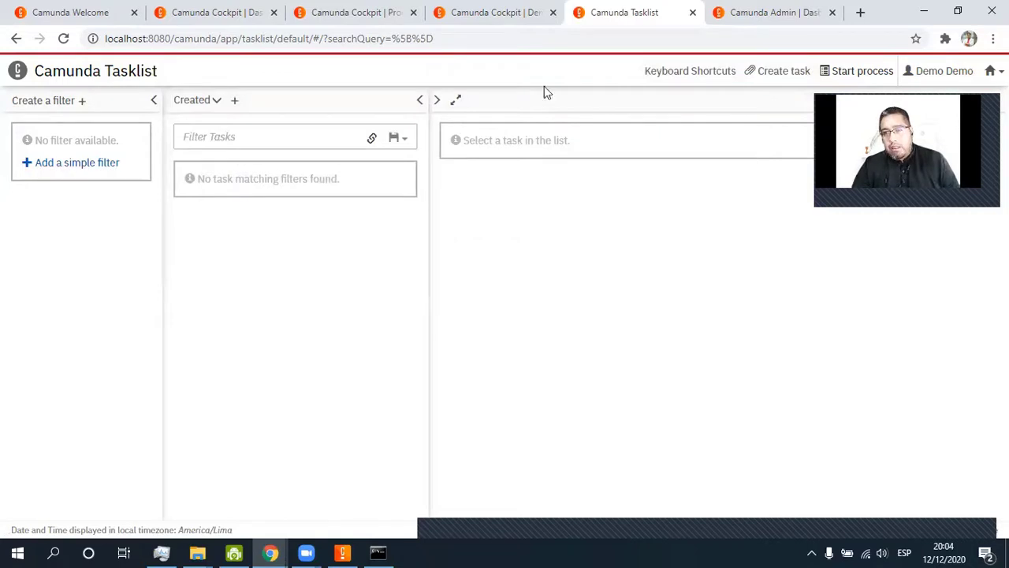
Step: Reload the Demo1 definition in Cockpit and filter instances to the first task
click(509, 16)
click(393, 13)
click(465, 8)
key(F5)
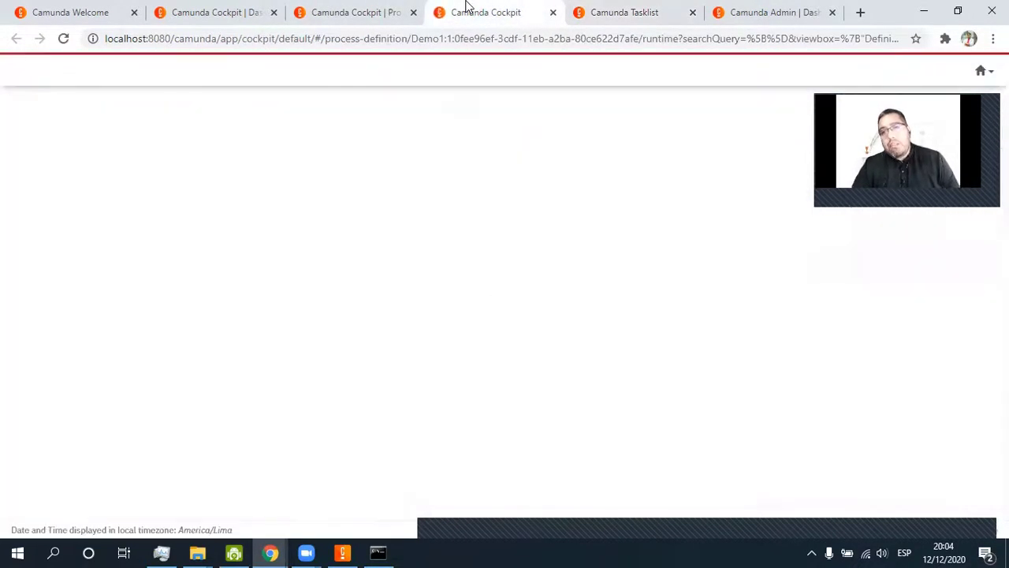
click(362, 201)
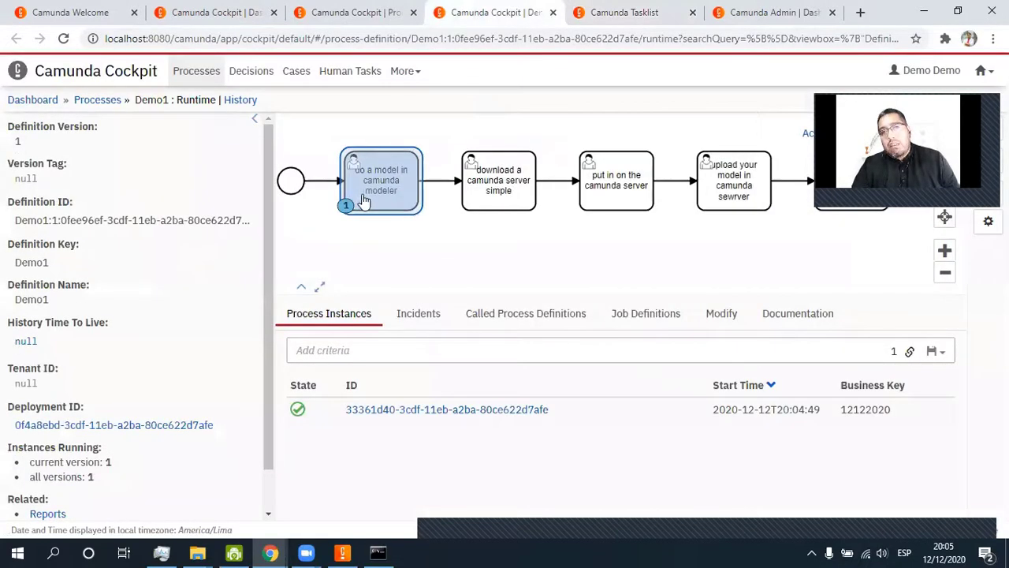
Step: Claim and complete 'do a model in camunda modeler' in Tasklist, then return to Cockpit
click(679, 9)
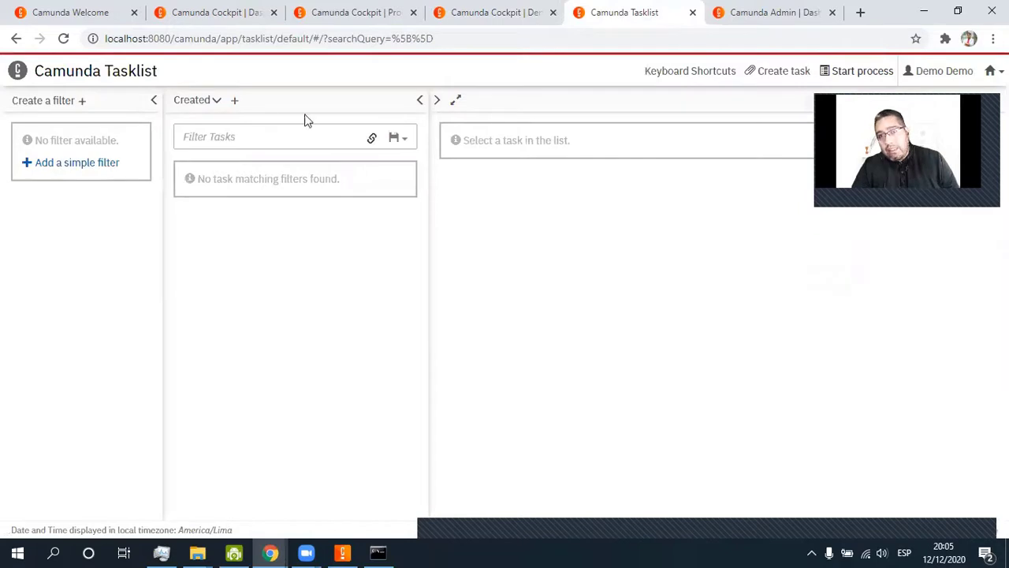
click(35, 164)
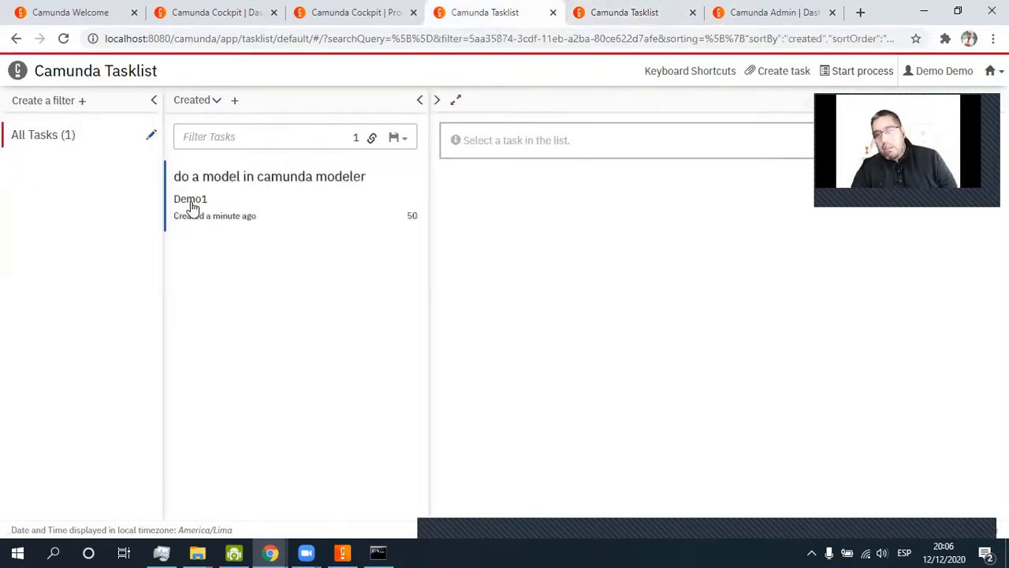
click(220, 195)
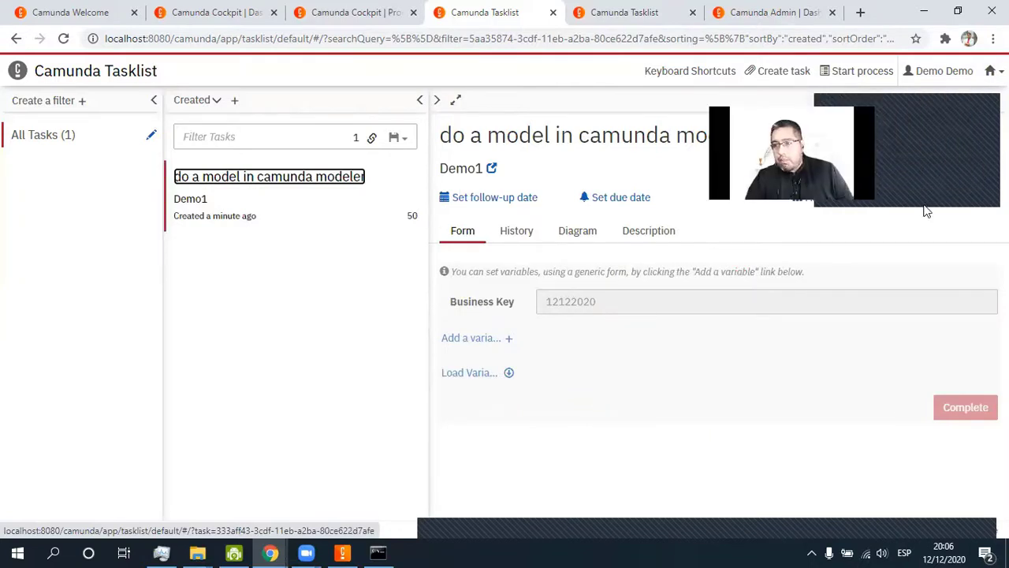
click(982, 201)
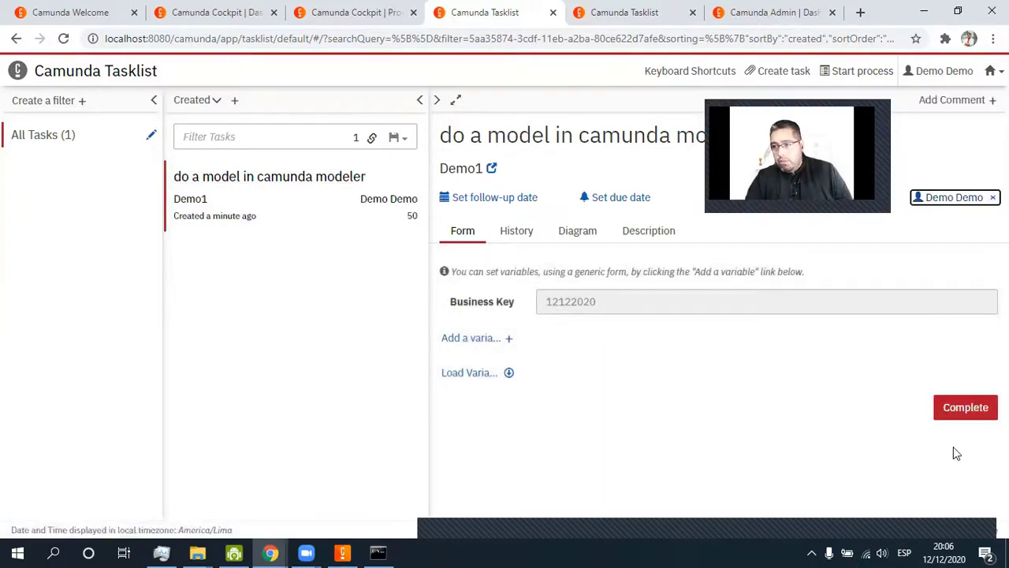
click(967, 409)
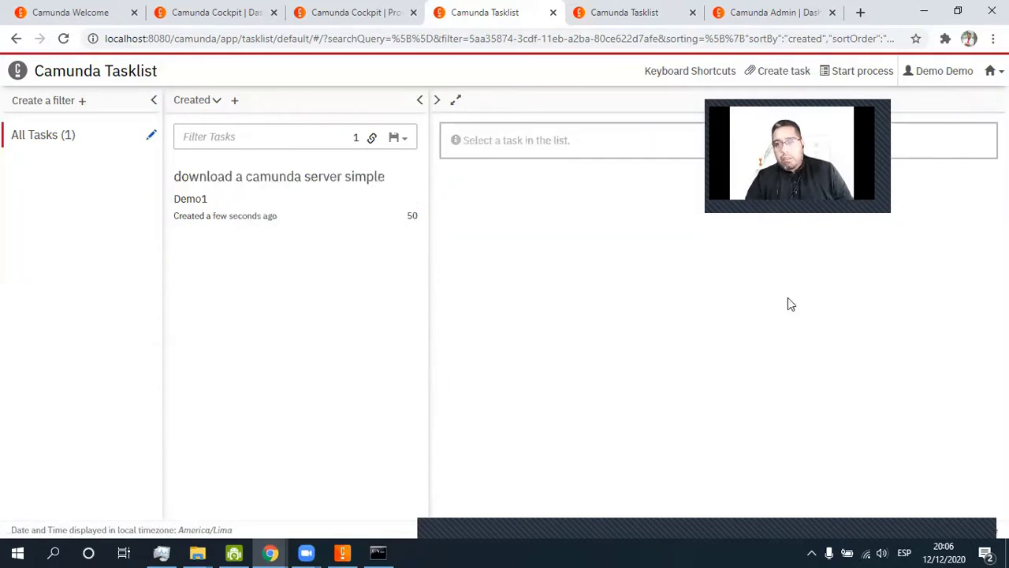
click(375, 11)
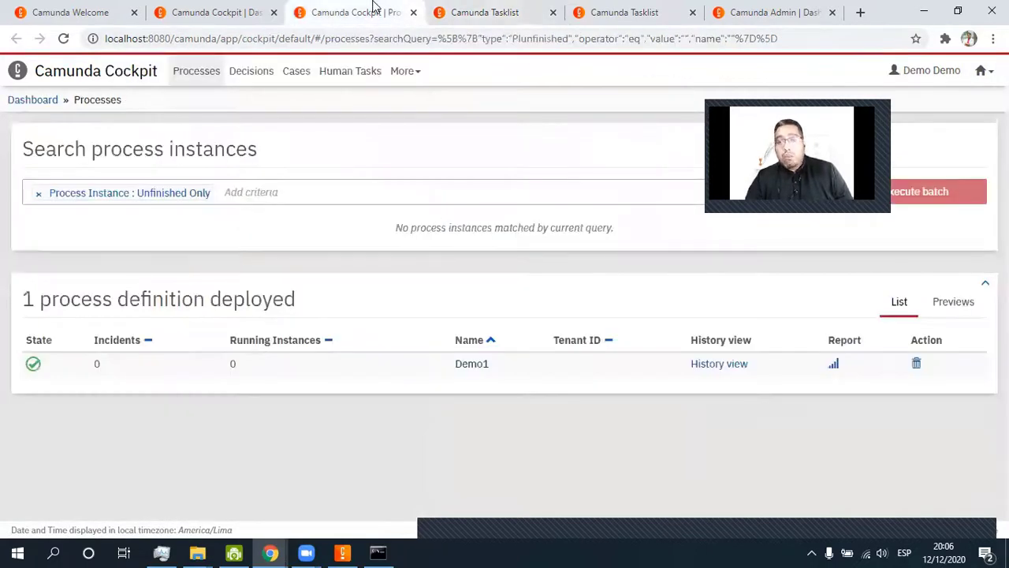
Step: Open the Demo1 definition in Cockpit to see where the token is
click(225, 8)
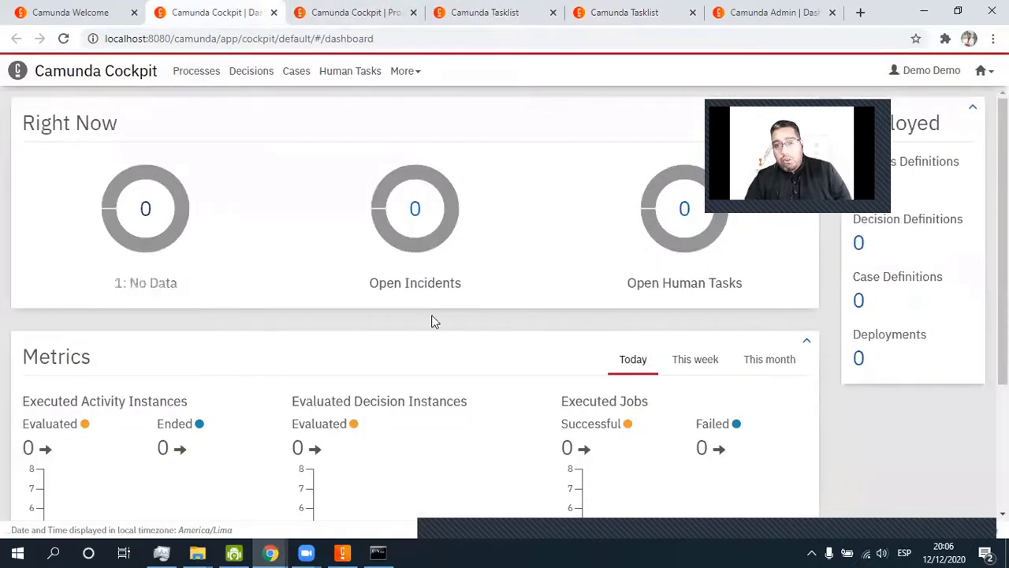
click(146, 208)
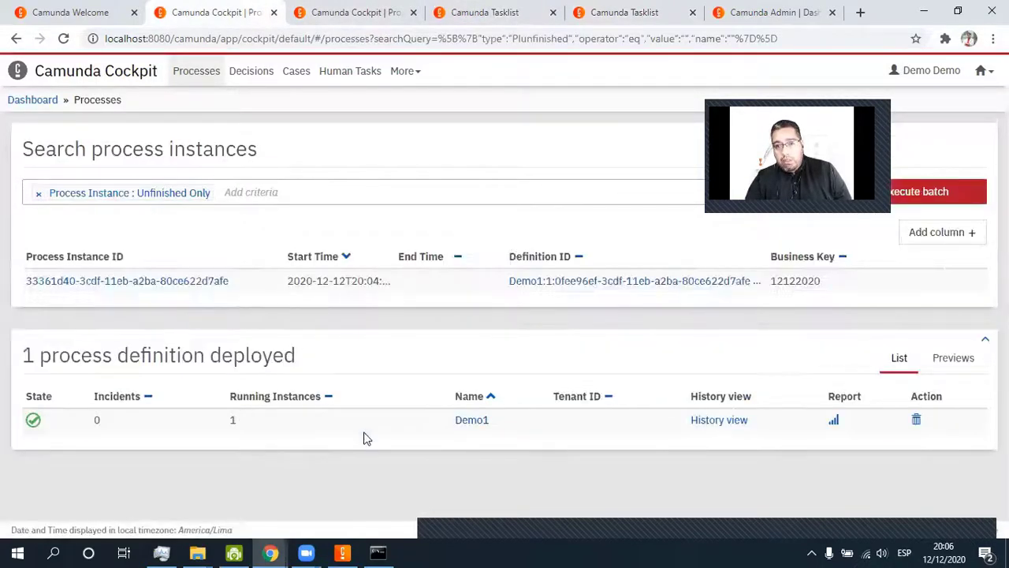
middle_click(477, 420)
click(474, 12)
click(302, 6)
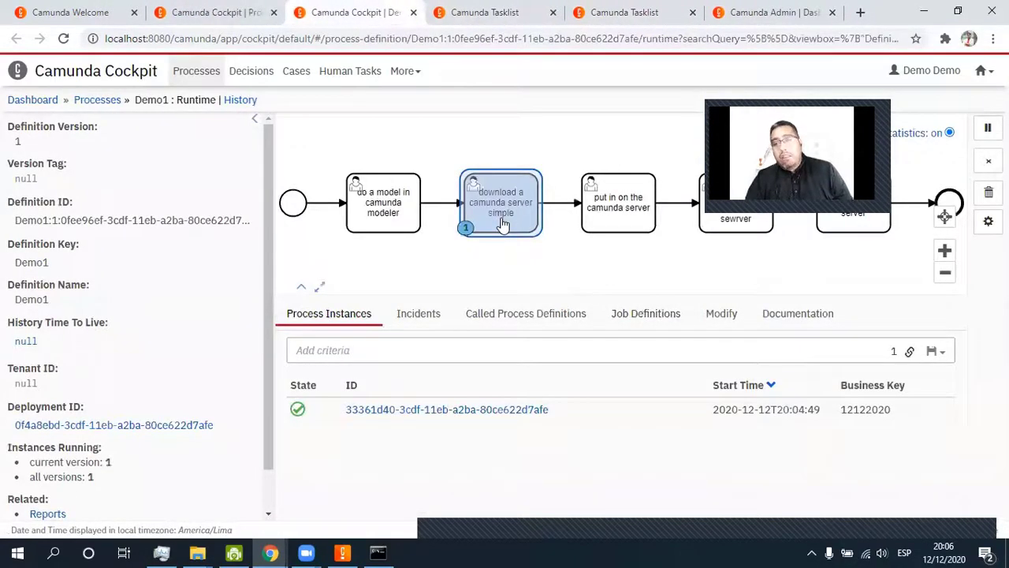
Step: Claim and complete 'download a camunda server simple' in Tasklist, checking progress in Cockpit
click(455, 6)
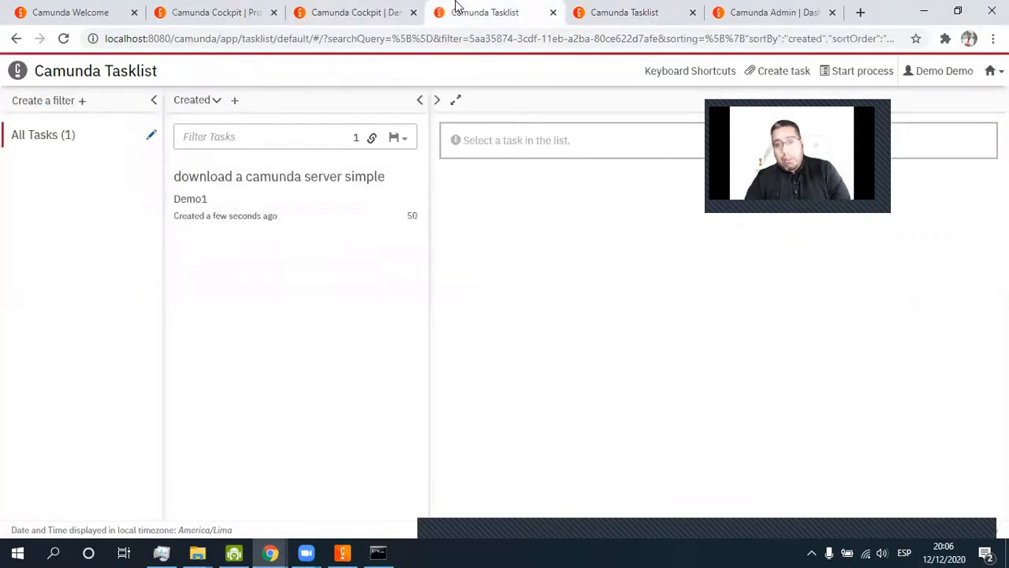
key(F5)
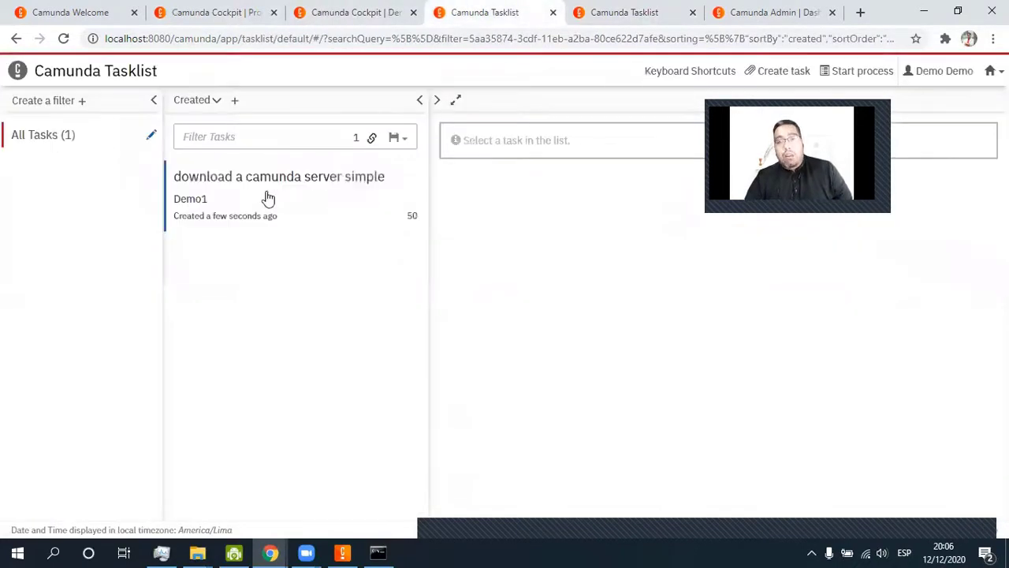
click(270, 202)
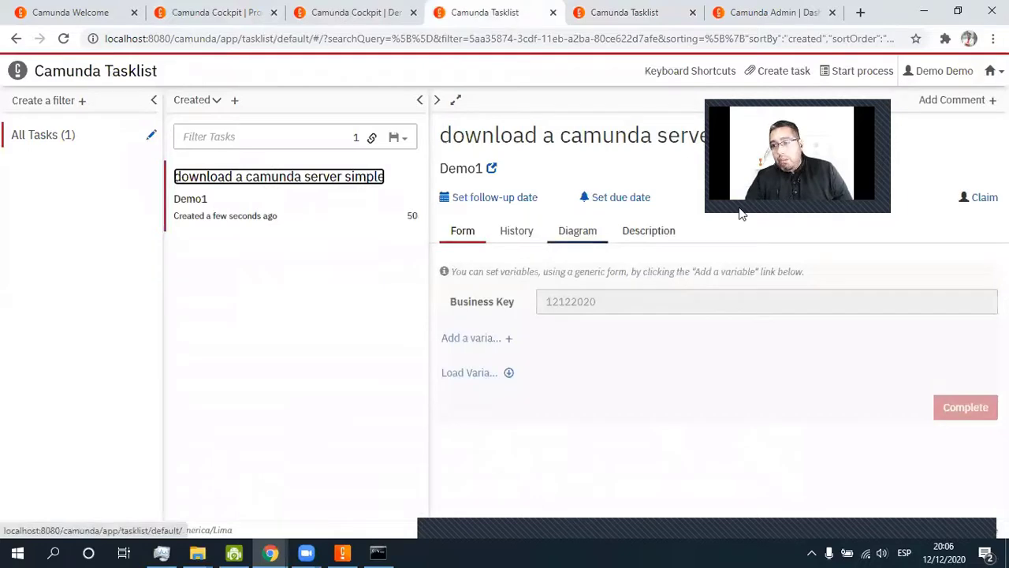
click(982, 197)
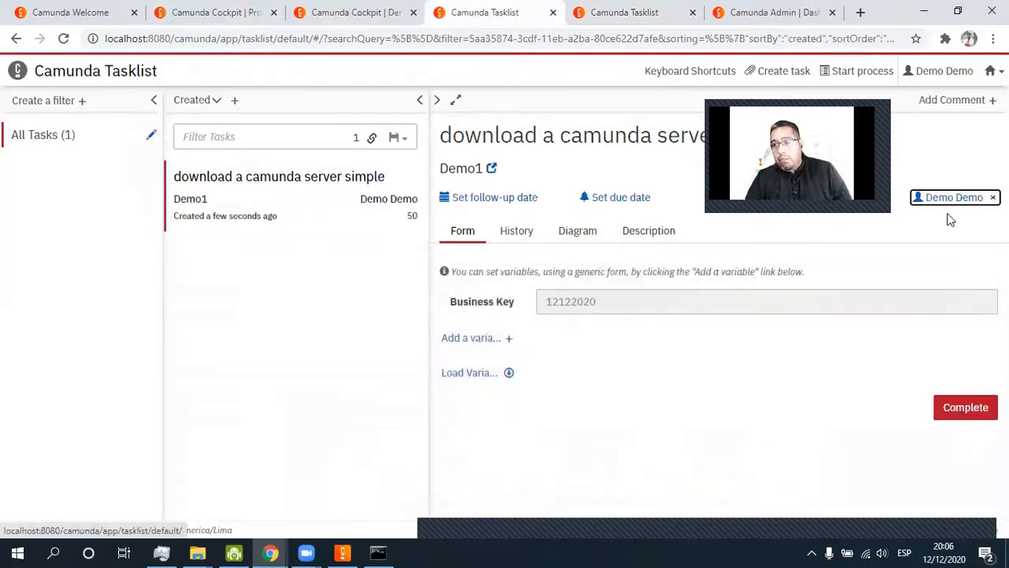
click(966, 408)
click(347, 12)
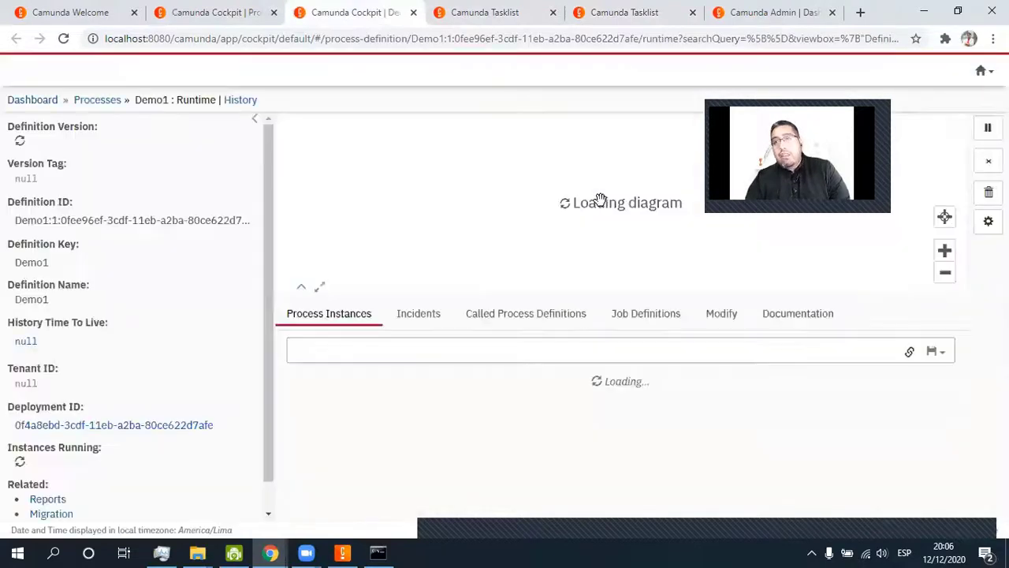
click(467, 7)
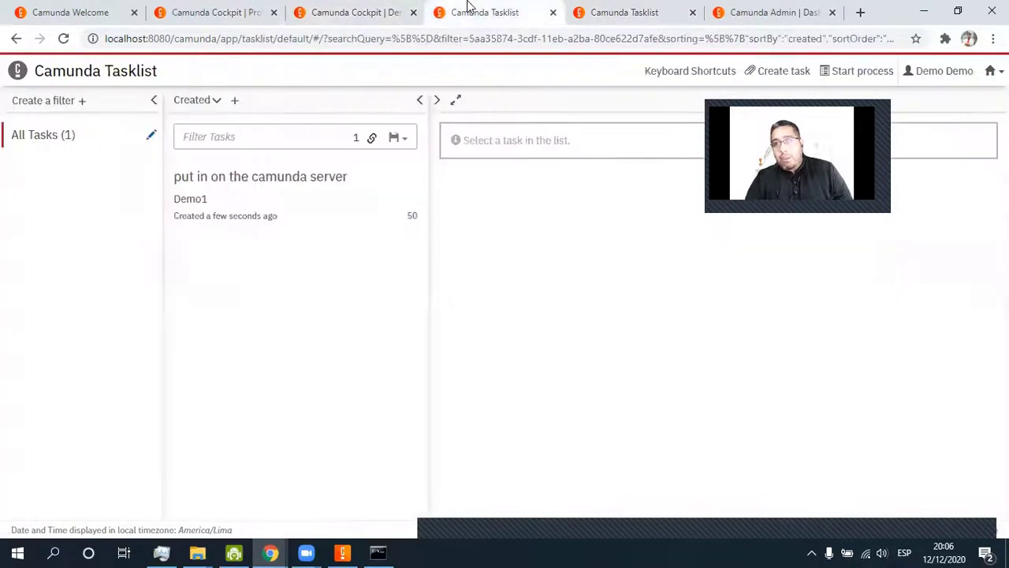
Step: Claim and complete the 'put in on the camunda server' task, then refresh the Demo1 diagram in Cockpit
click(379, 183)
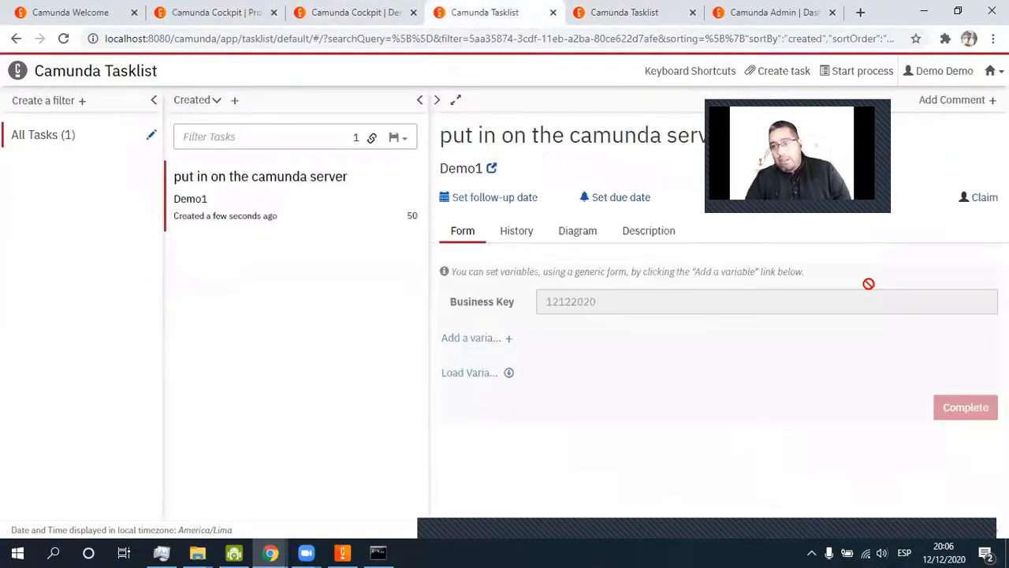
click(979, 202)
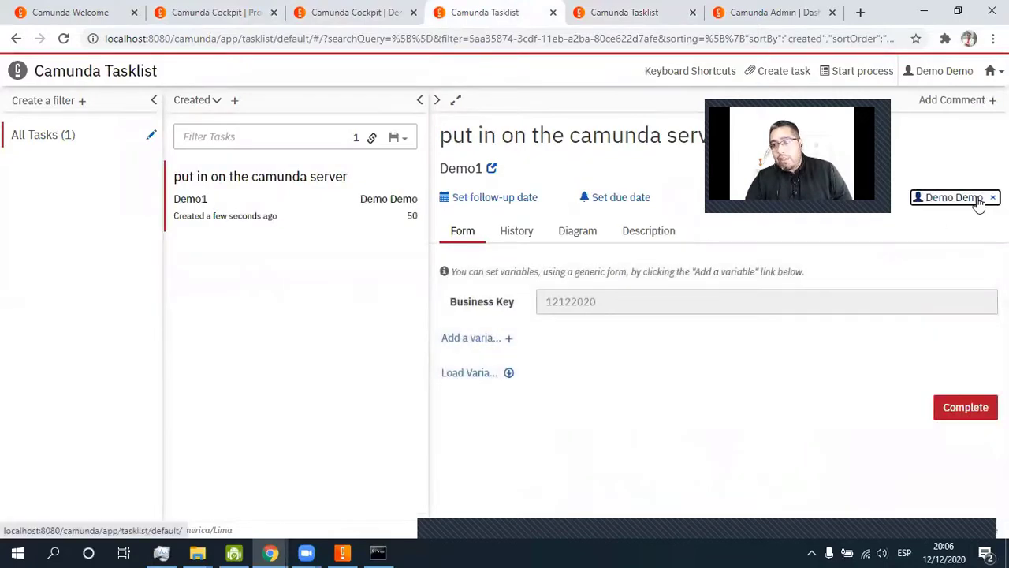
click(970, 404)
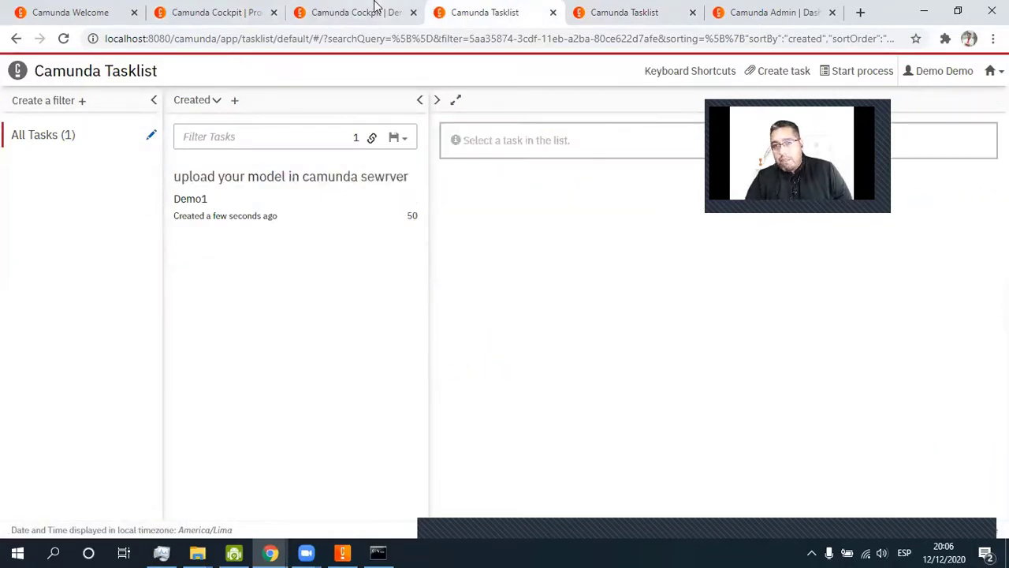
click(376, 8)
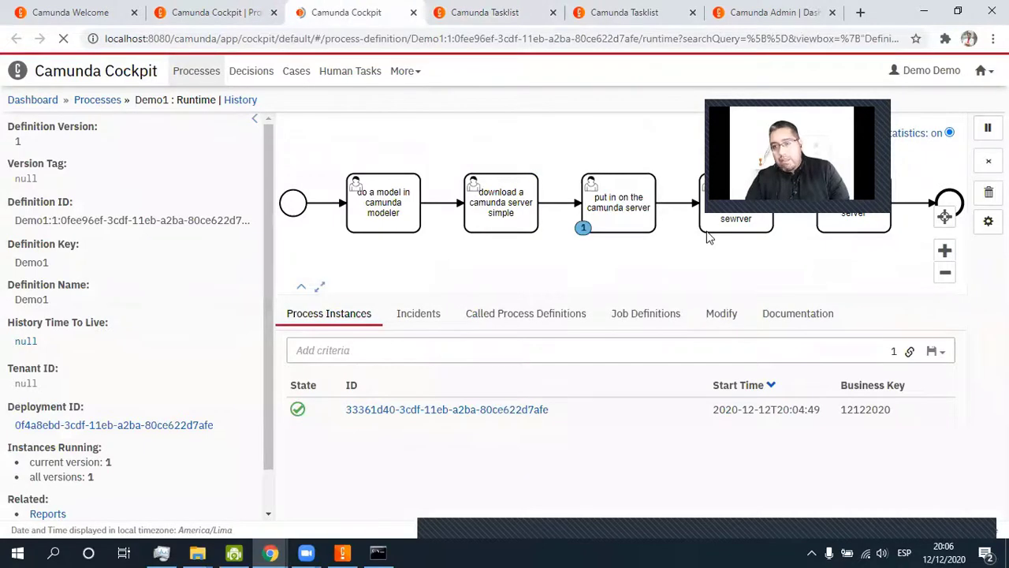
key(F5)
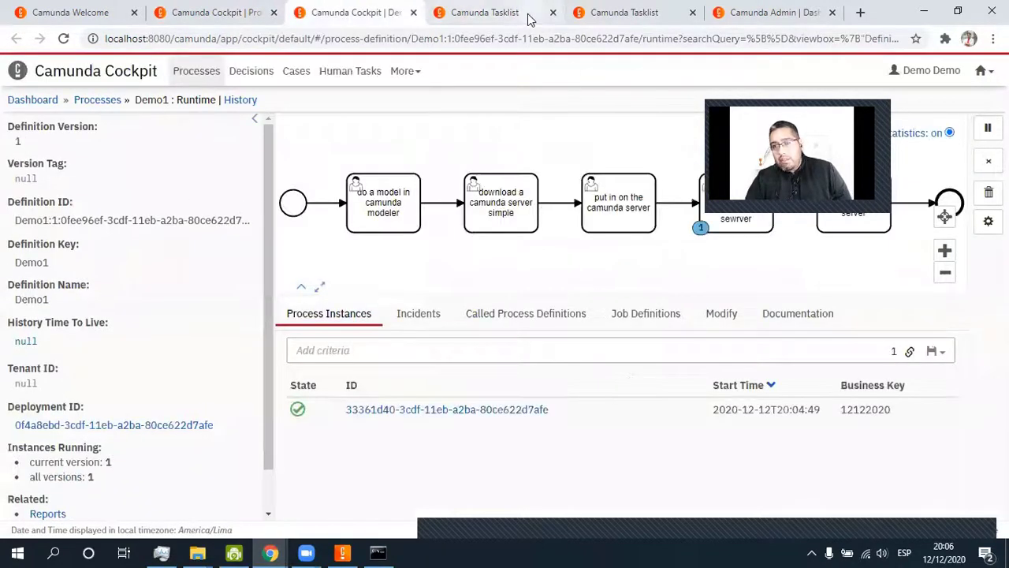
Step: Claim and complete the 'upload your model' task, then filter Cockpit's Demo1 instances to the last task
key(ctrl+Tab)
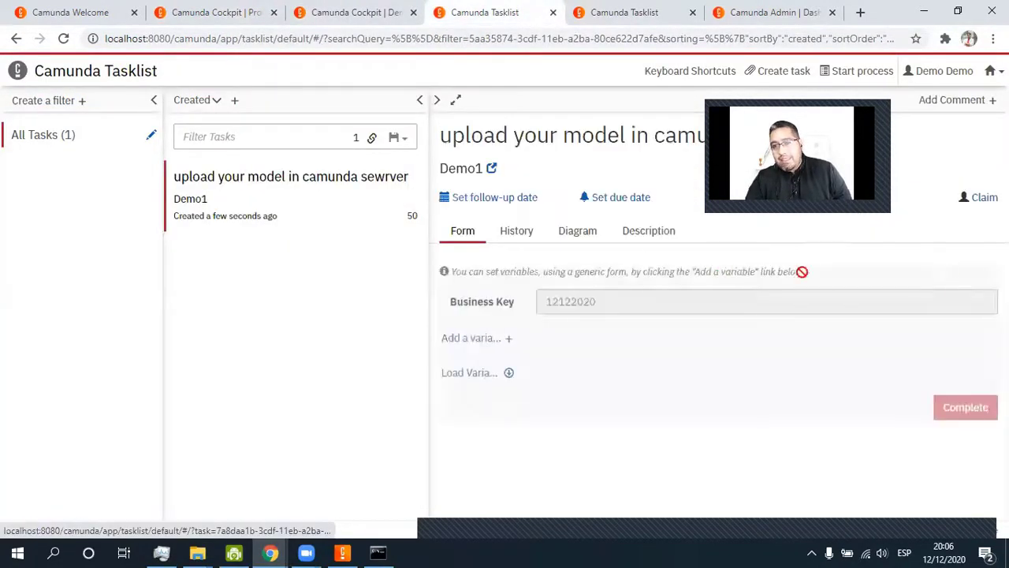
click(980, 200)
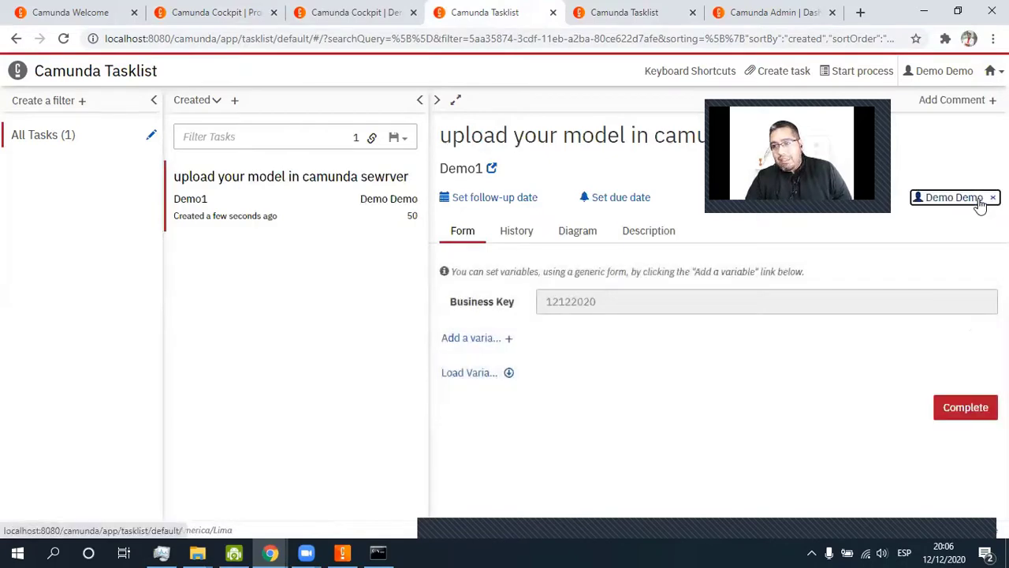
click(961, 408)
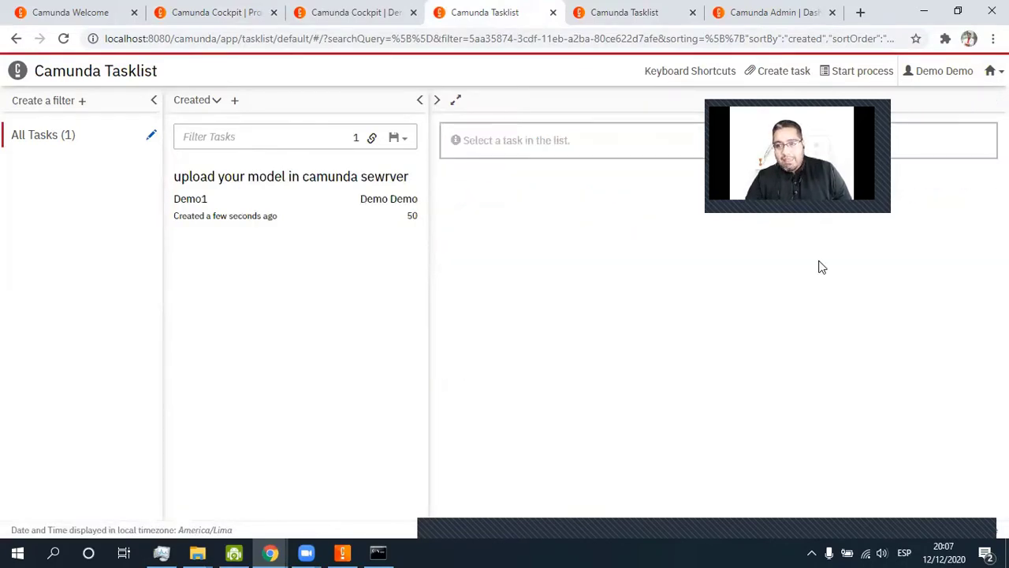
key(ctrl+Page_Up)
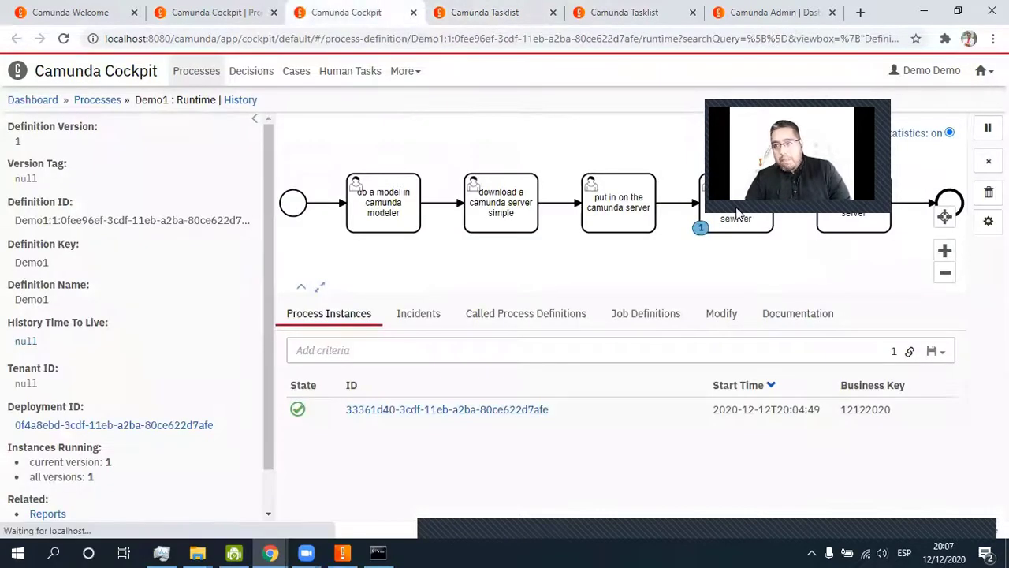
click(858, 223)
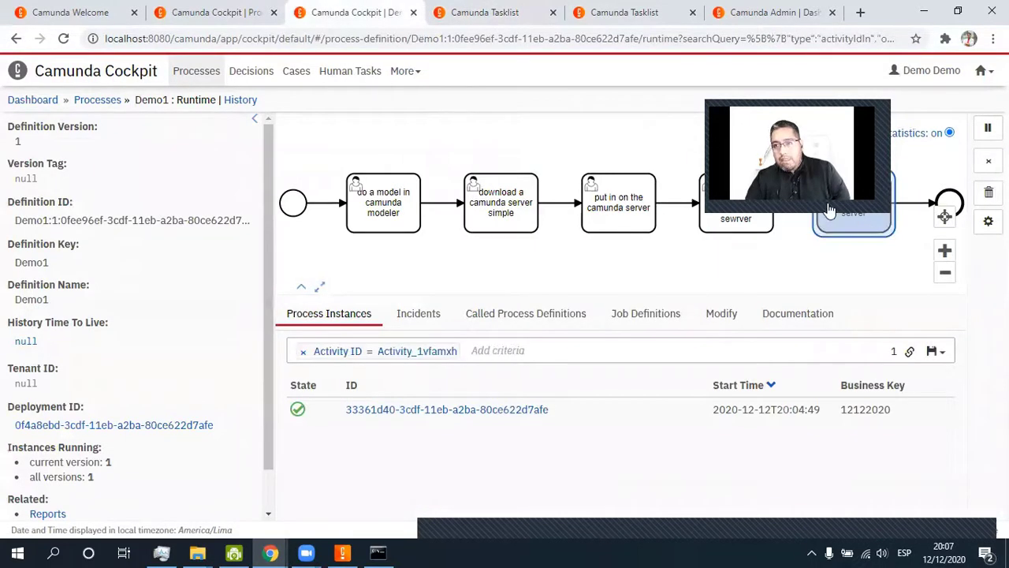
key(ctrl+Page_Down)
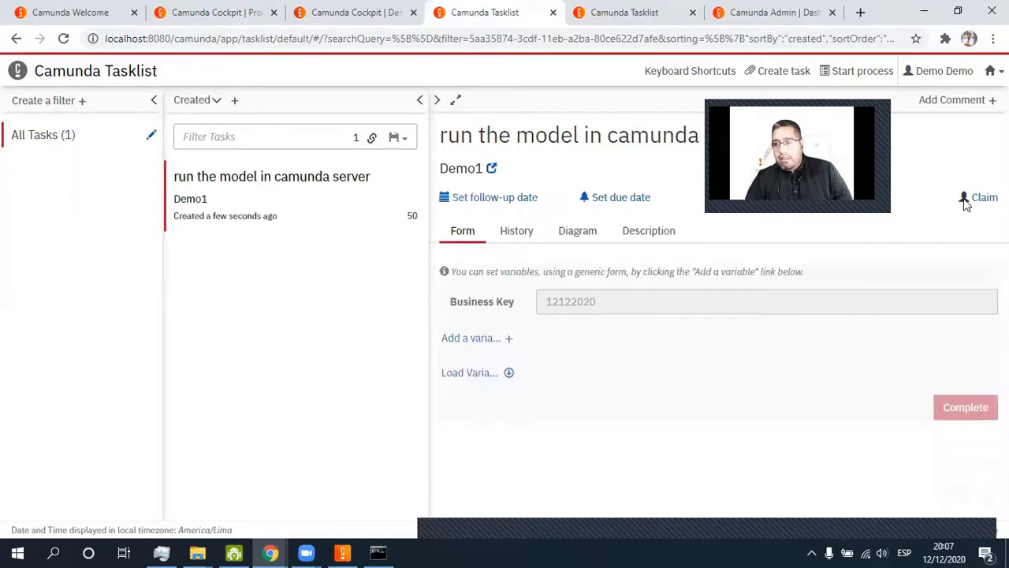
Step: Claim and complete 'run the model in camunda server', then refresh Cockpit to confirm 0 running instances
click(984, 197)
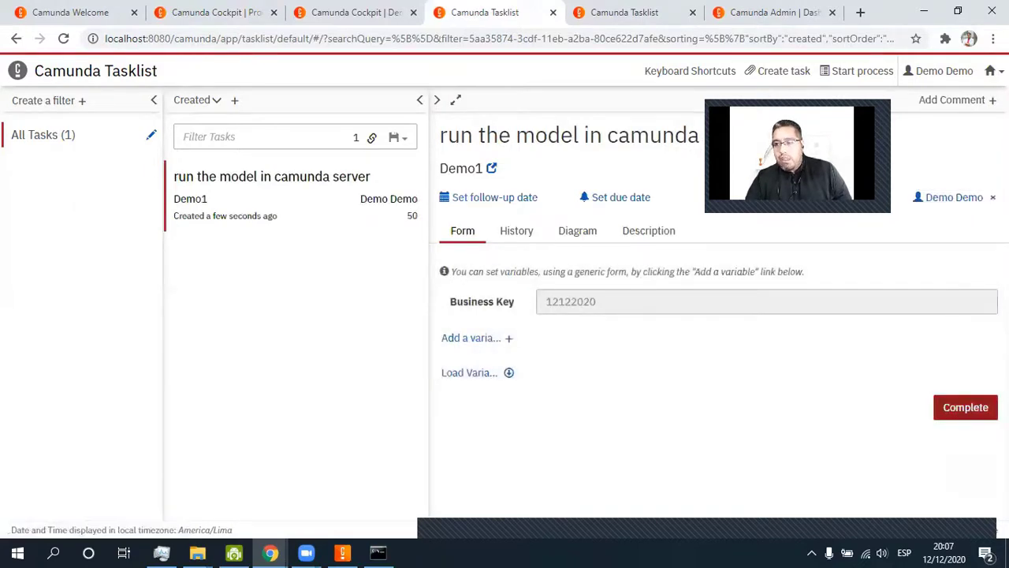
click(965, 406)
click(296, 7)
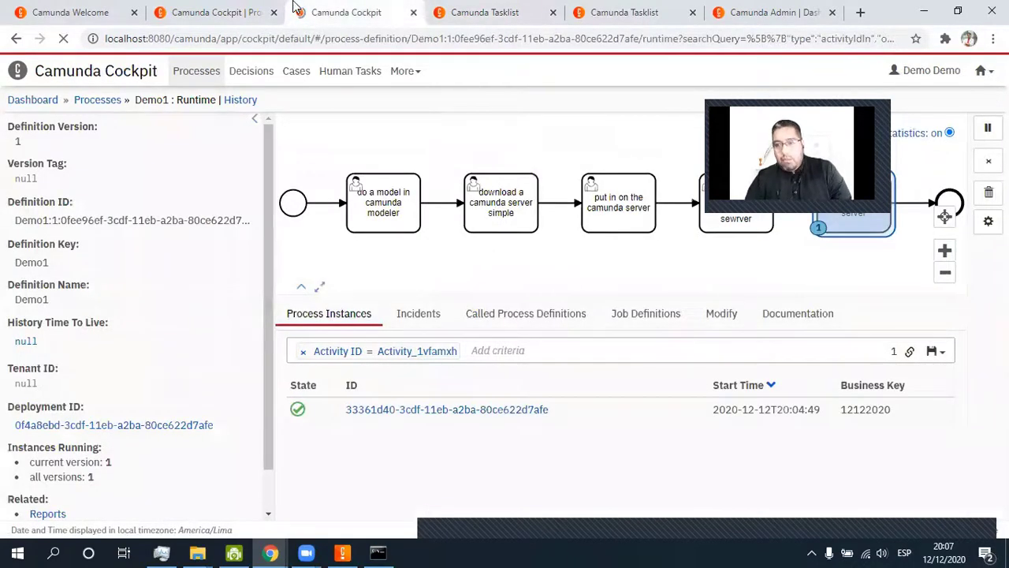
key(F5)
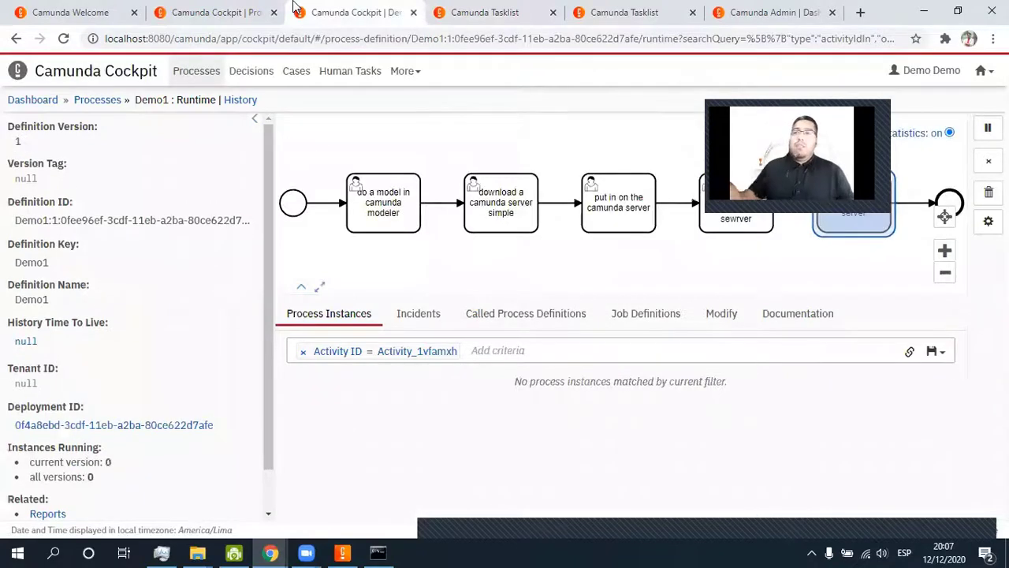
key(F5)
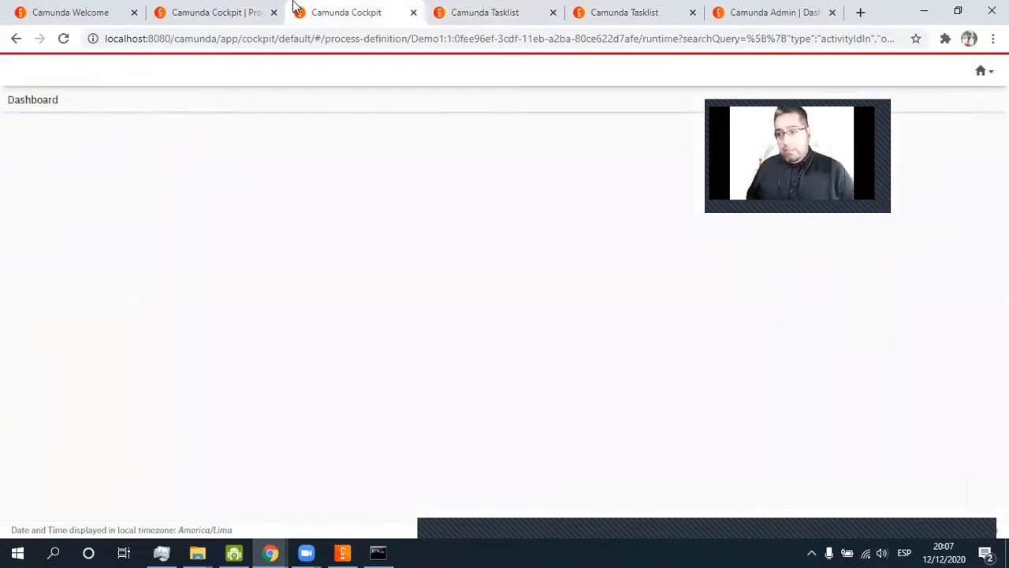